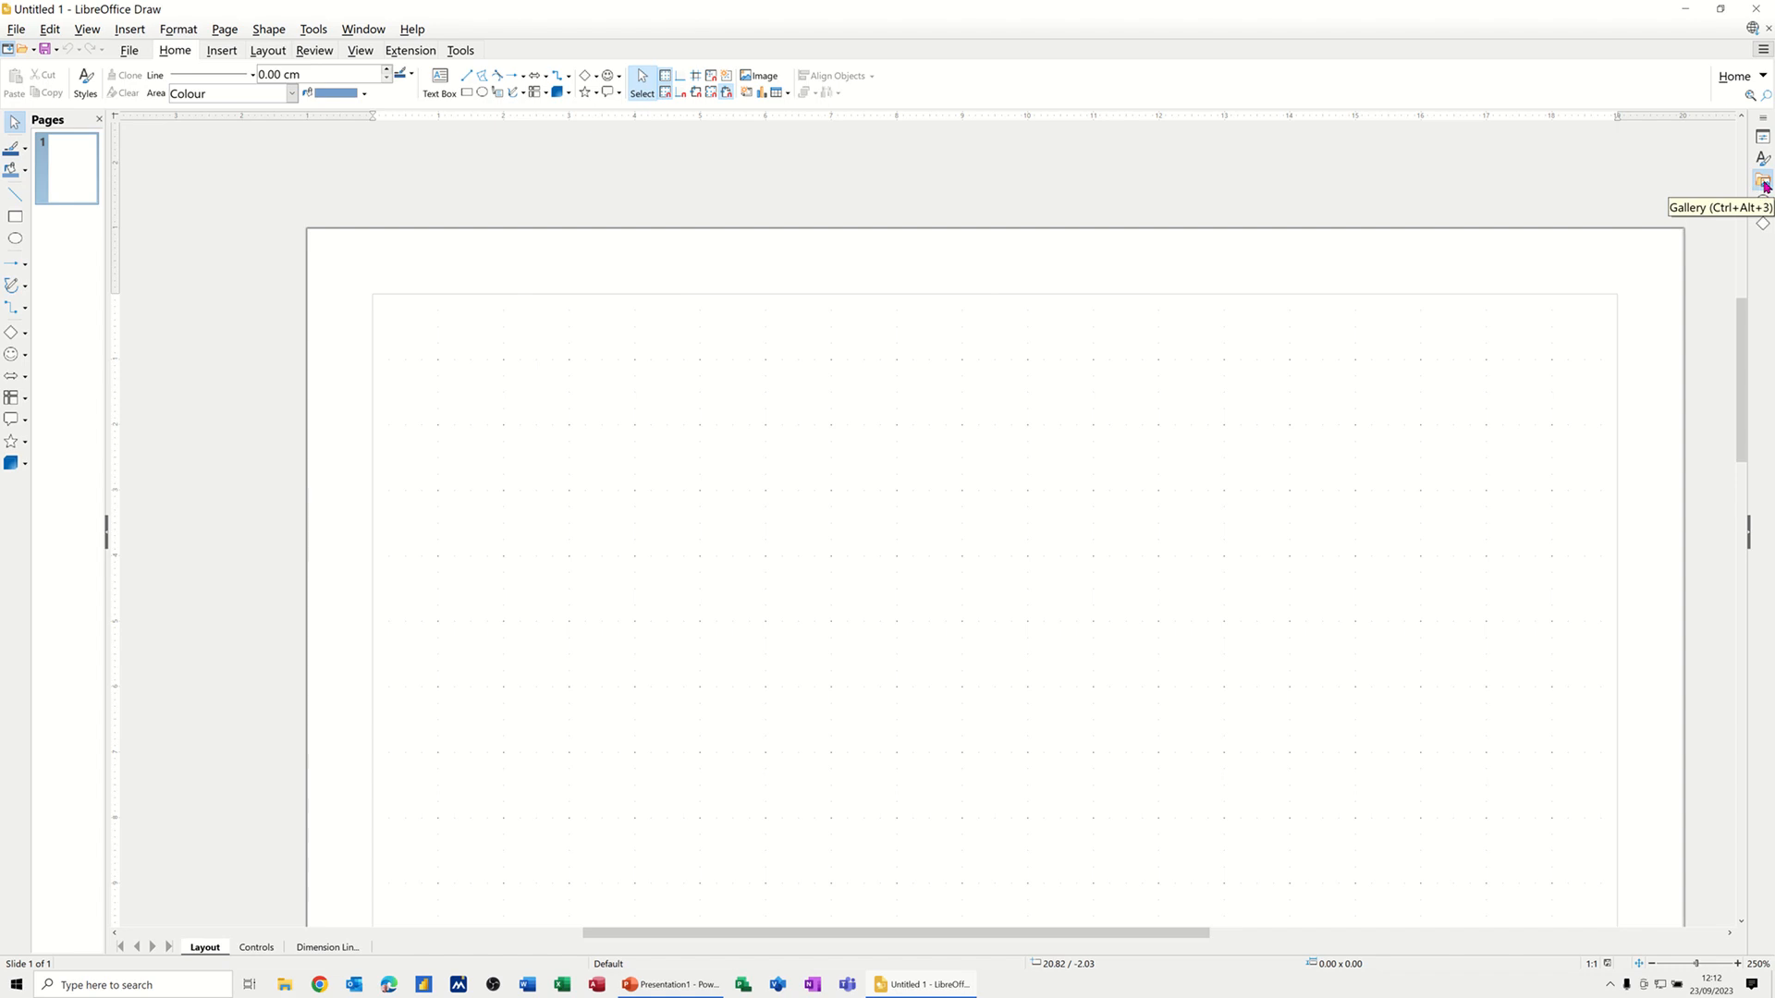
# - Show the Gallery and widen it so its items are laid out in more columns
pyautogui.click(1763, 182)
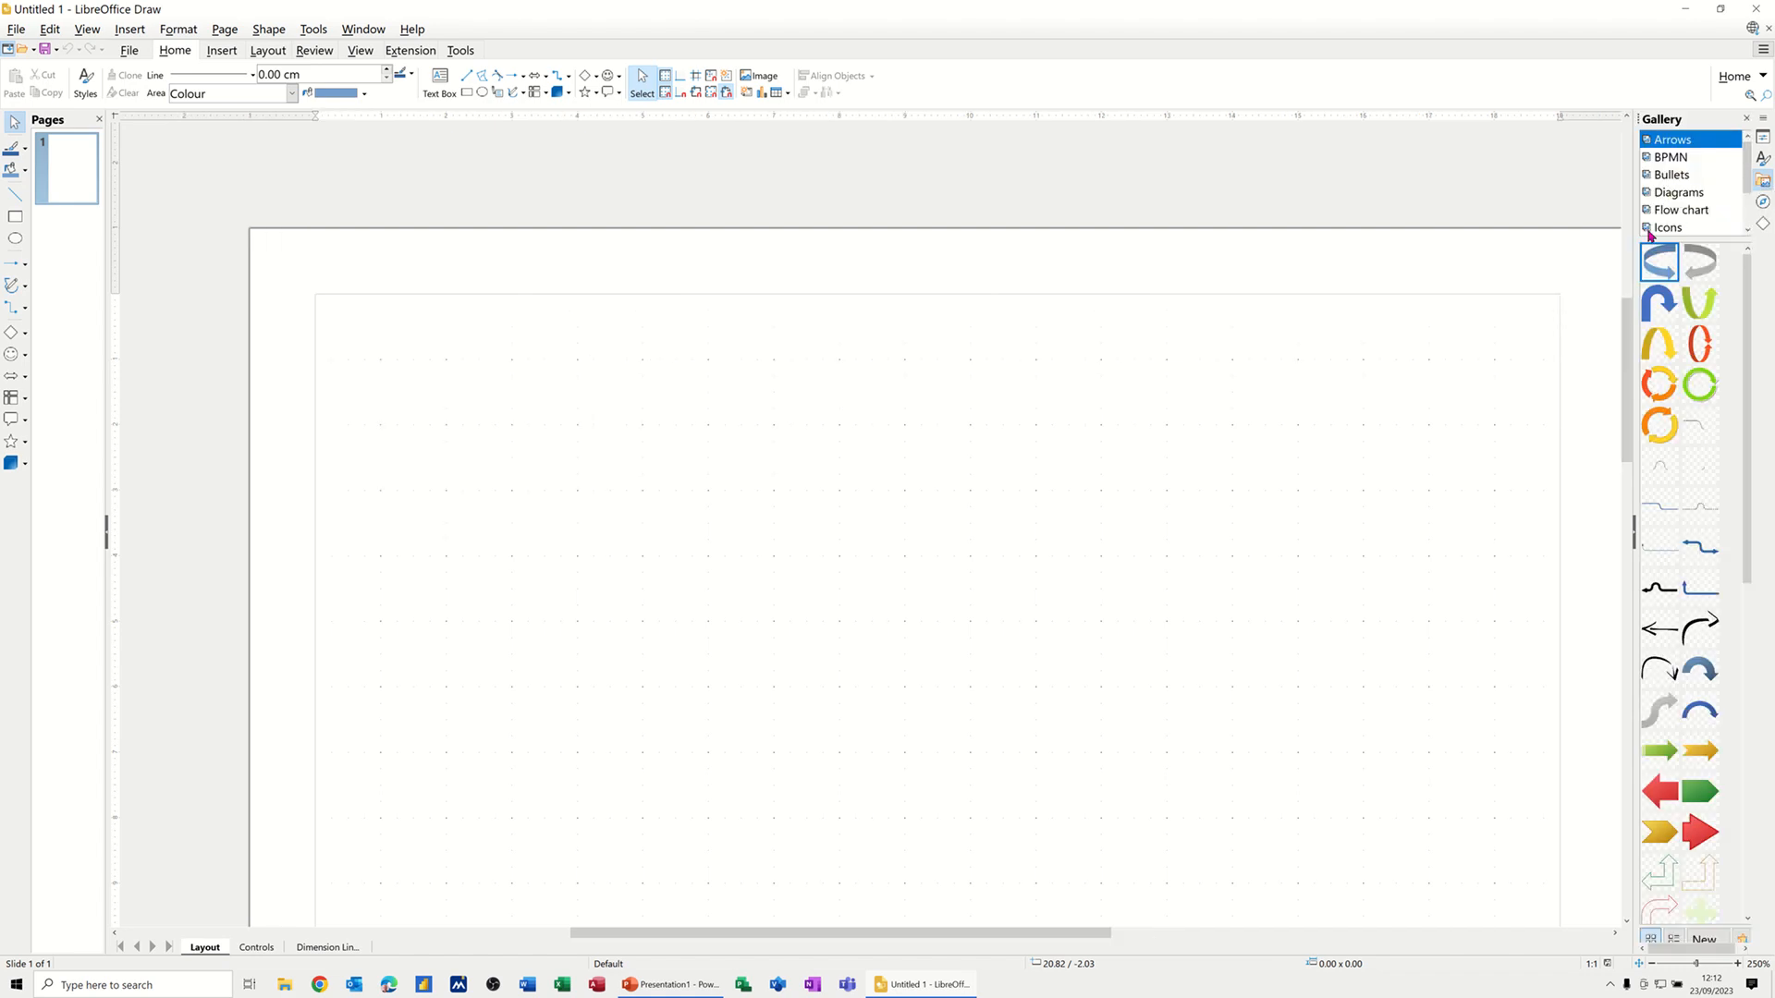
pyautogui.moveTo(1633, 240); pyautogui.dragTo(1388, 278)
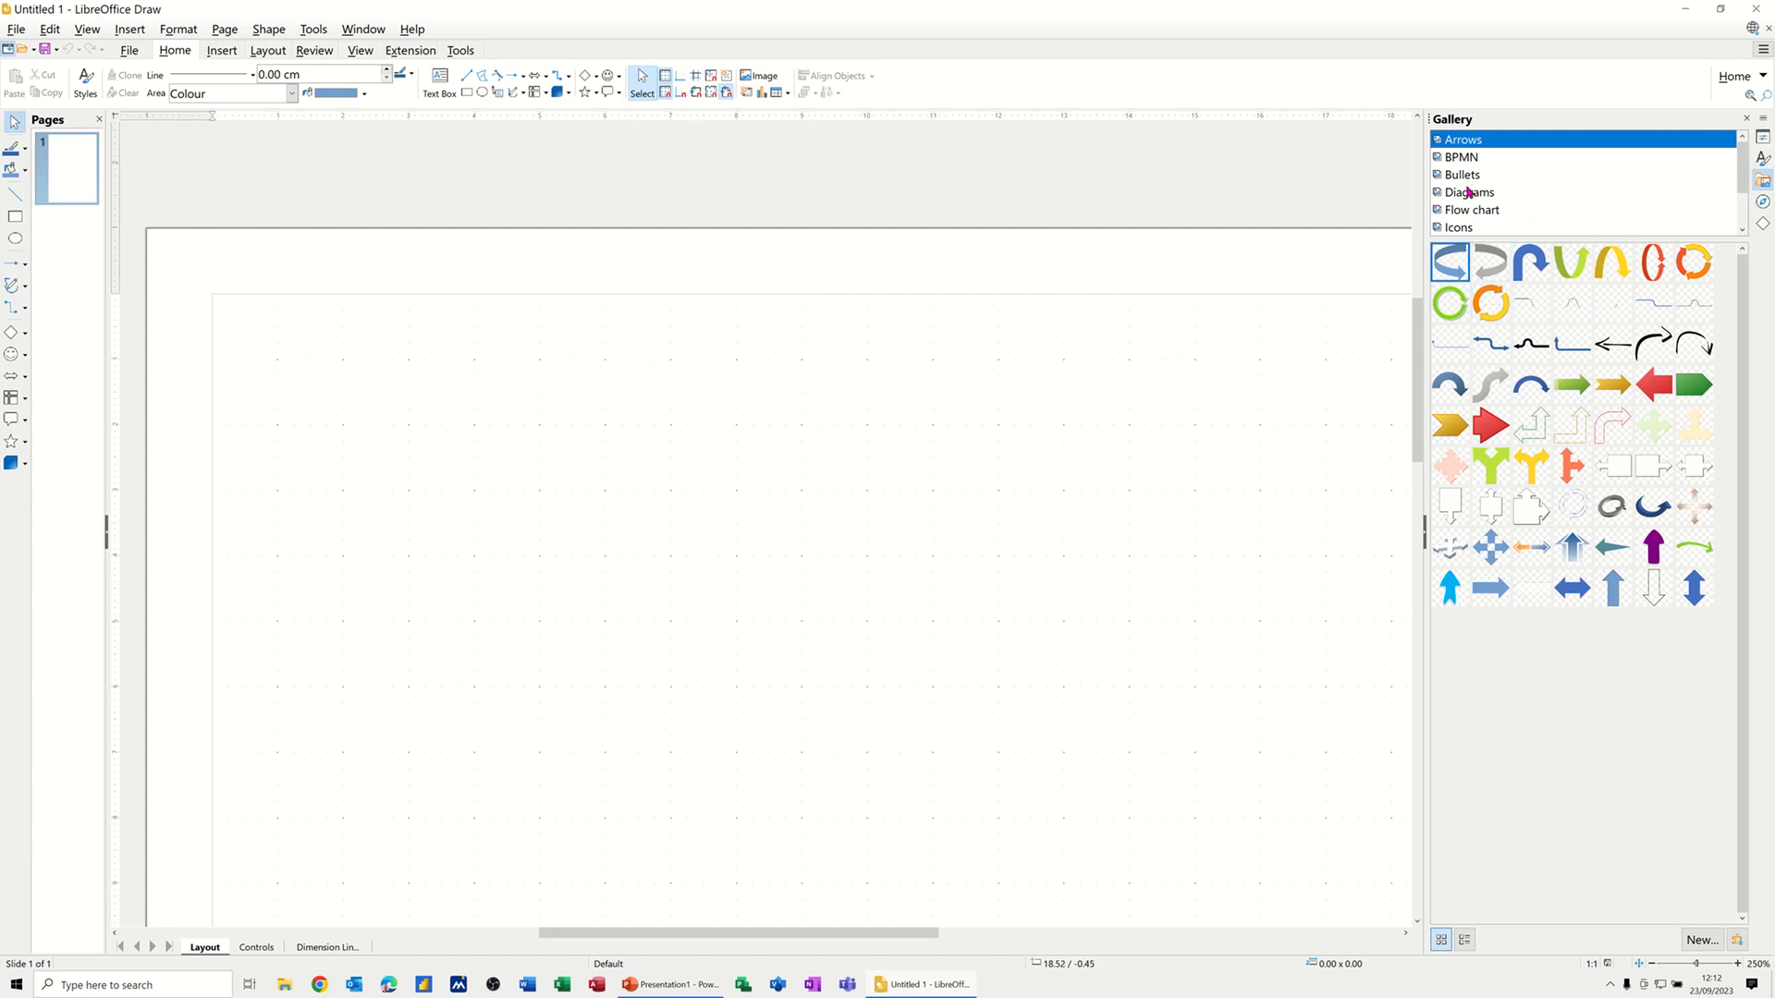
# - Examine the Gallery themes BPMN, Bullets, Diagrams, Flow chart, Icons, Network and Shapes
pyautogui.click(1461, 159)
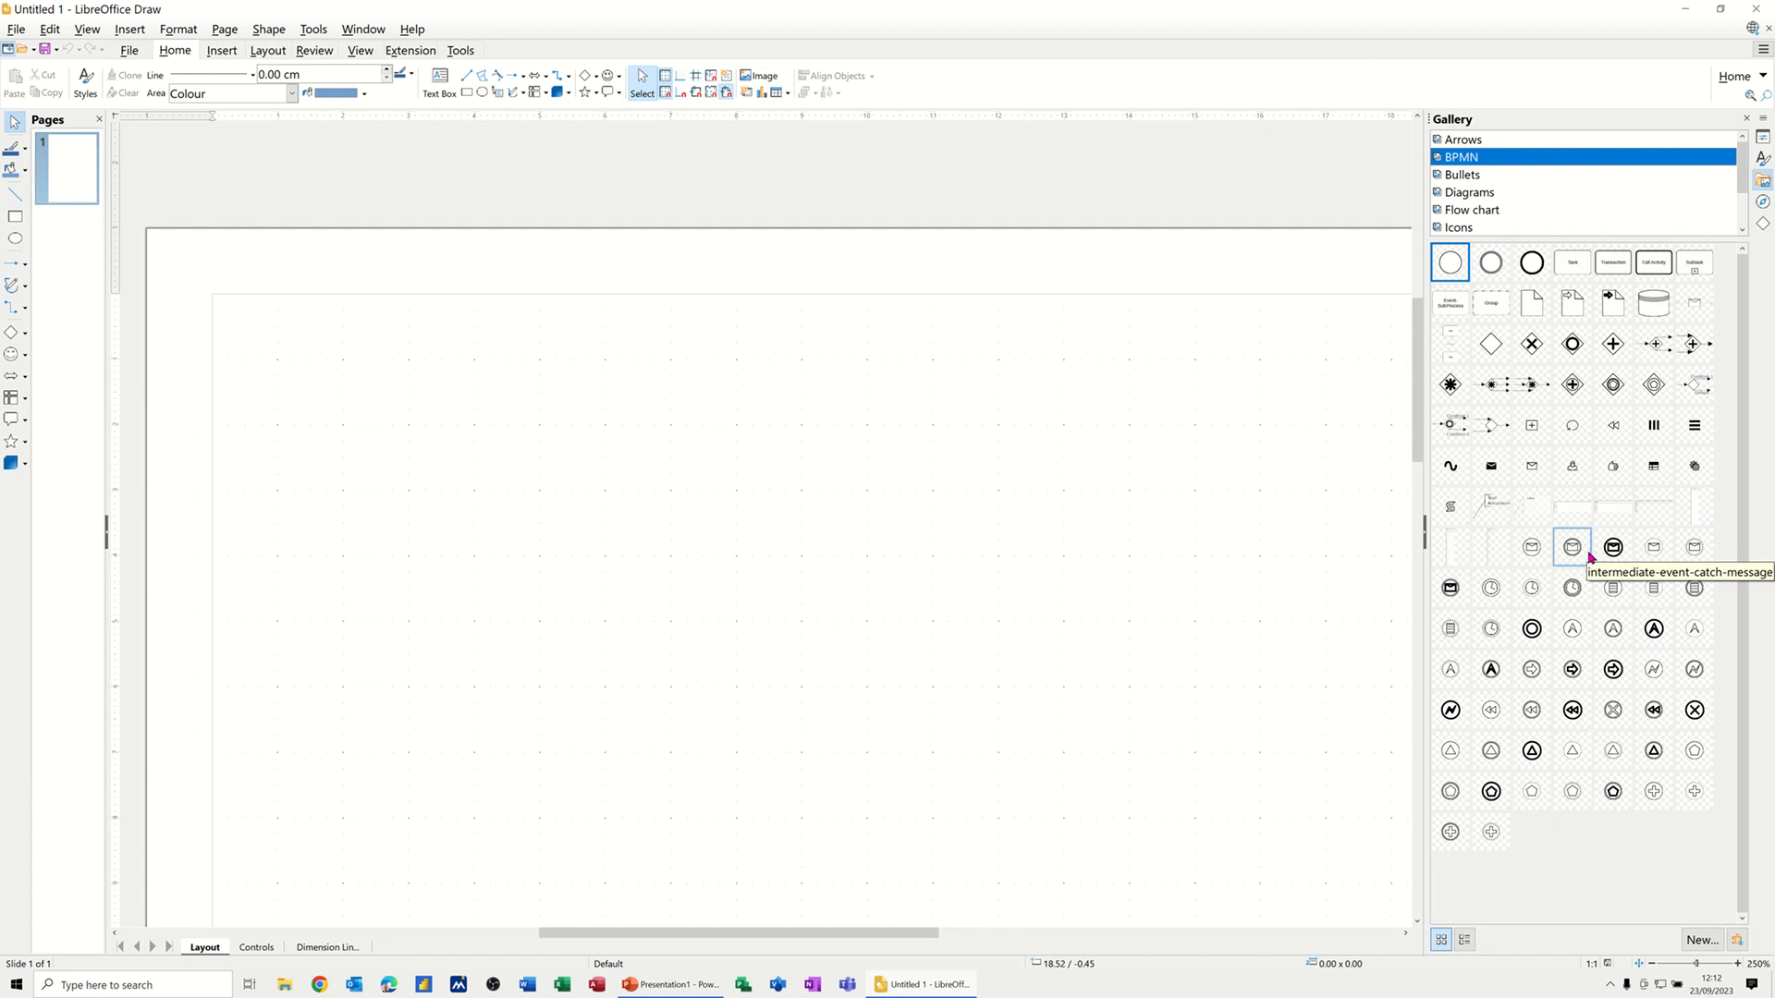
pyautogui.click(1459, 176)
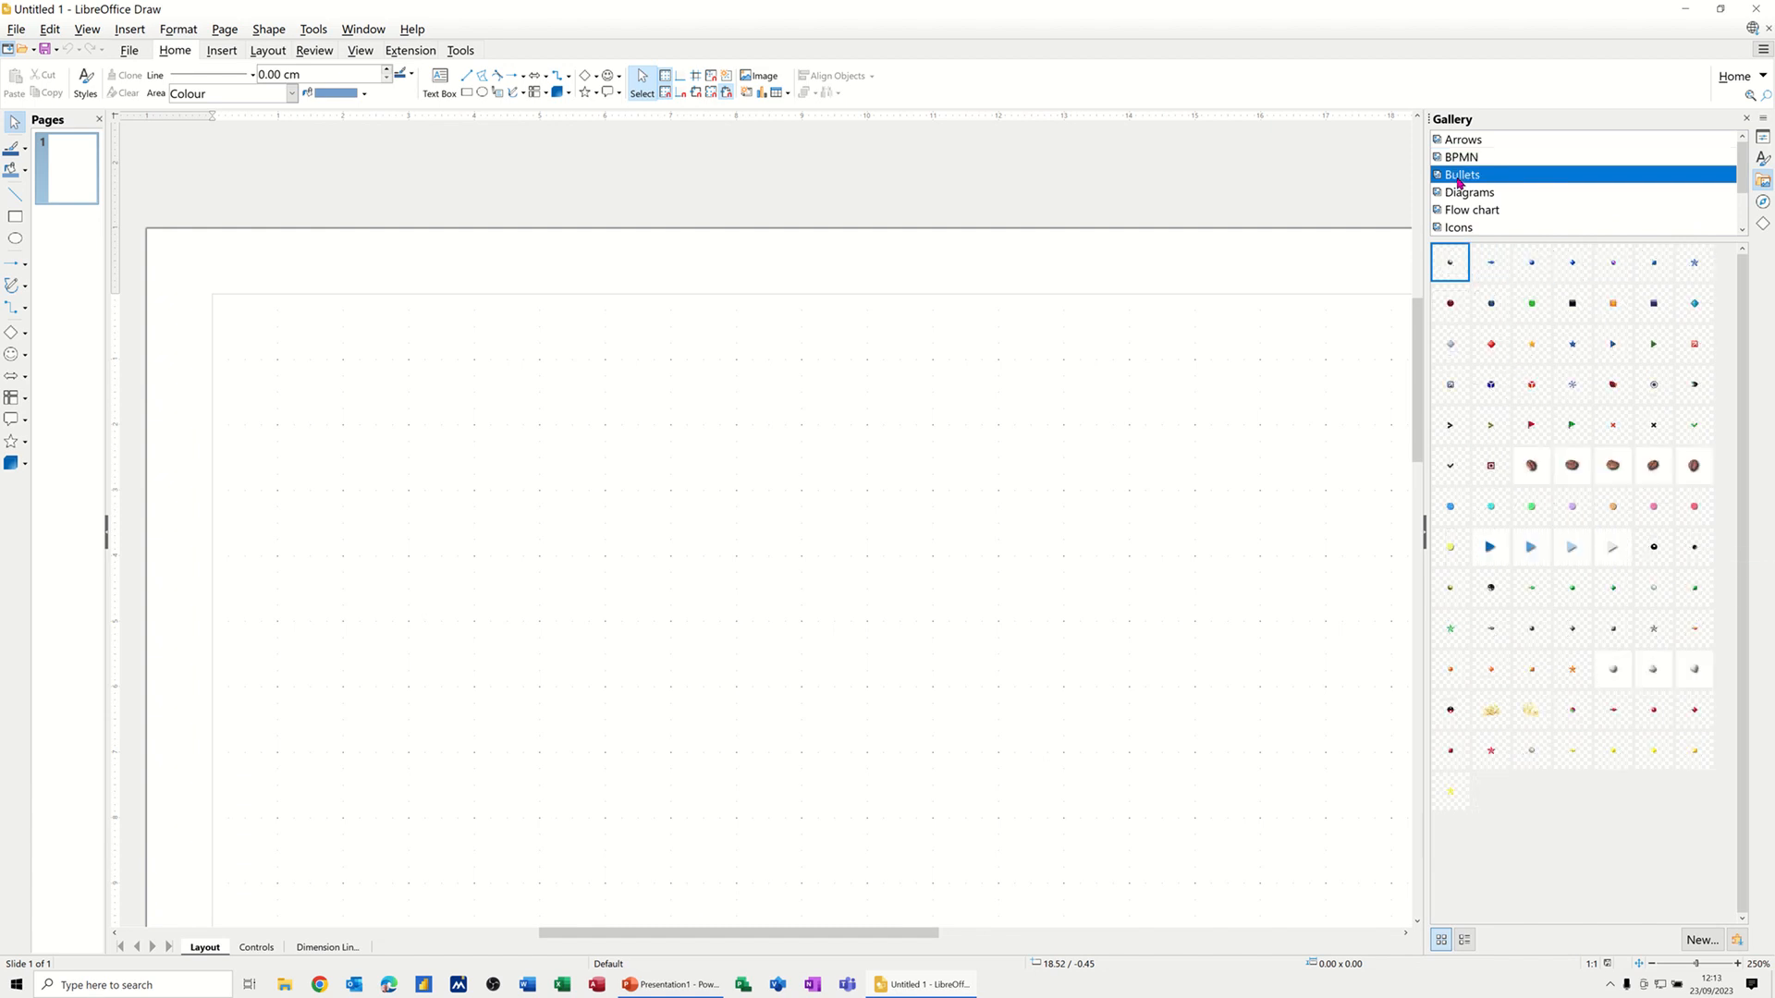
pyautogui.click(1469, 194)
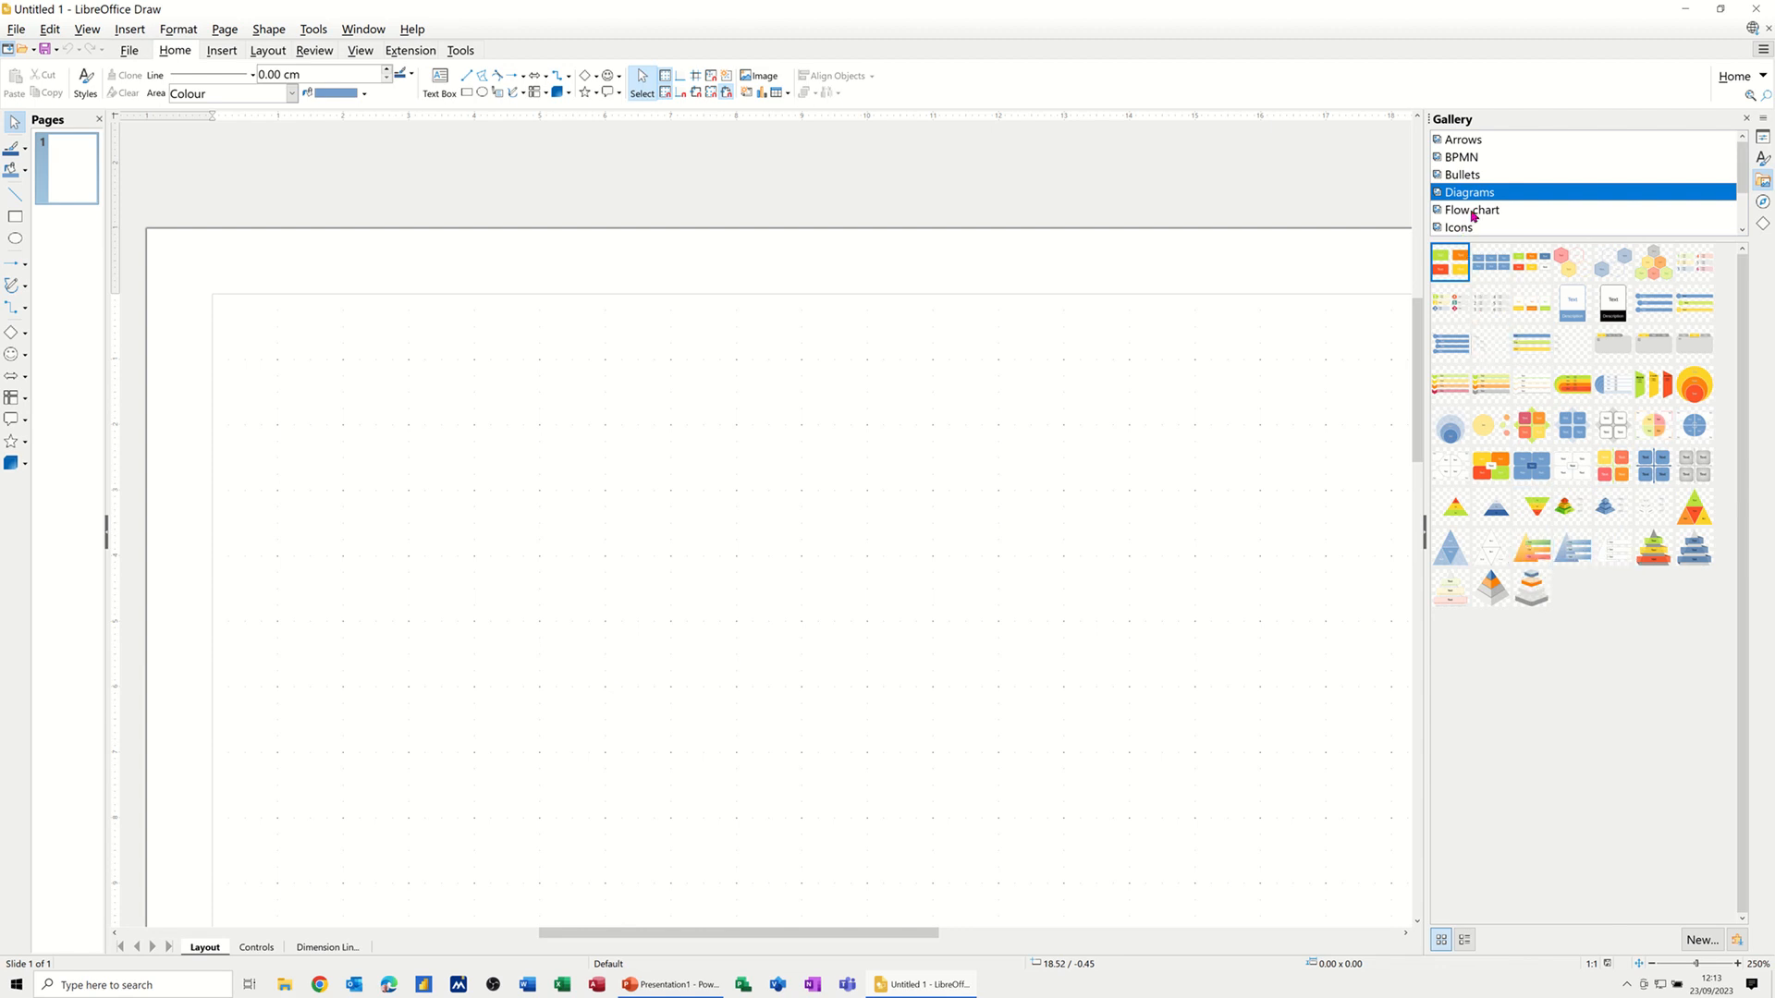
pyautogui.click(1473, 213)
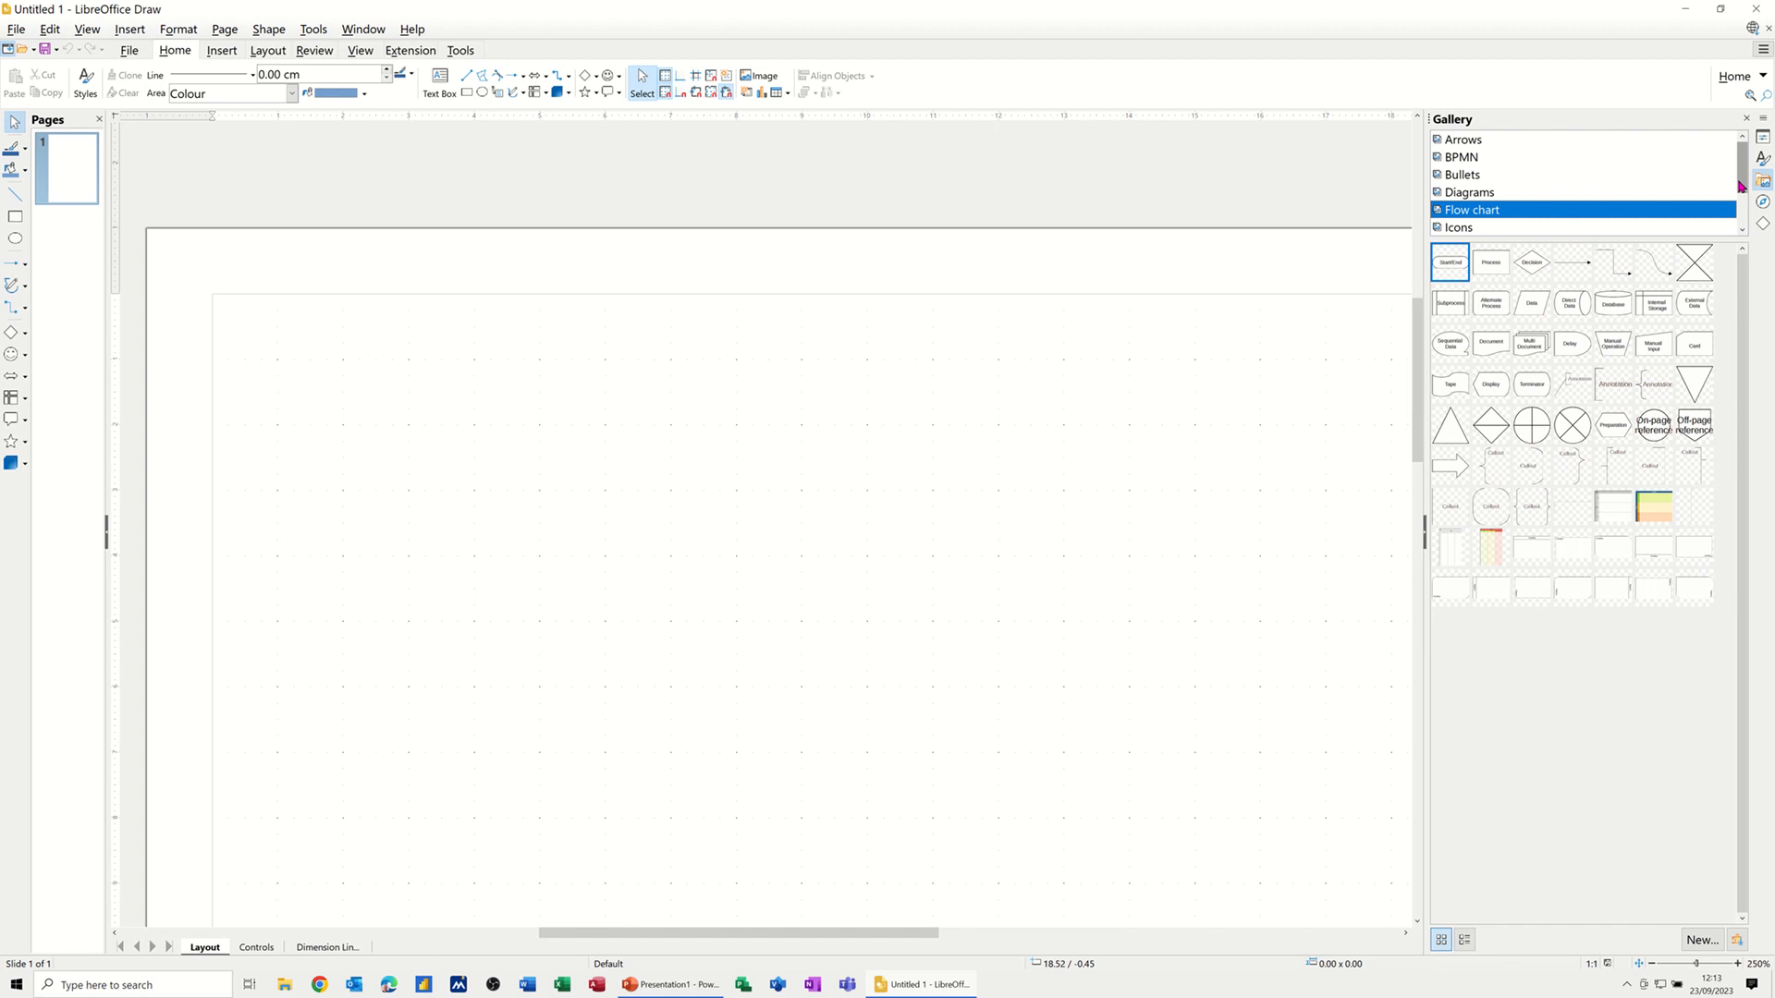
pyautogui.moveTo(1740, 183); pyautogui.dragTo(1737, 209)
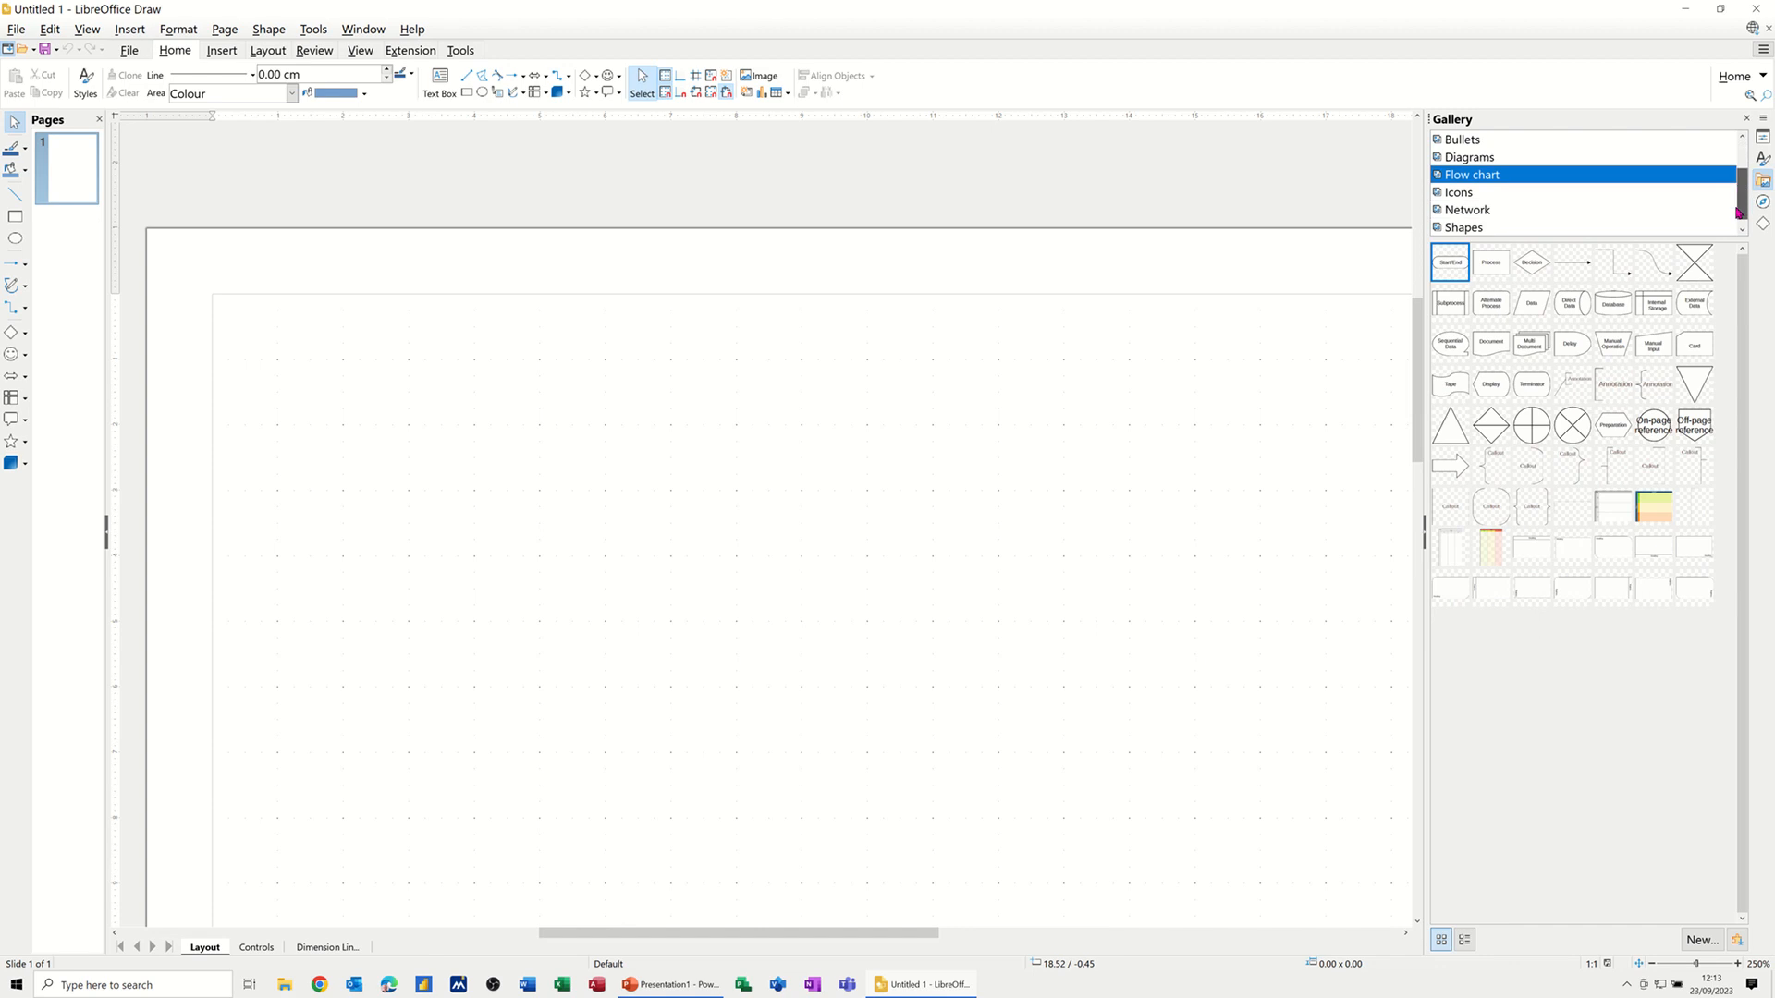
pyautogui.click(1483, 192)
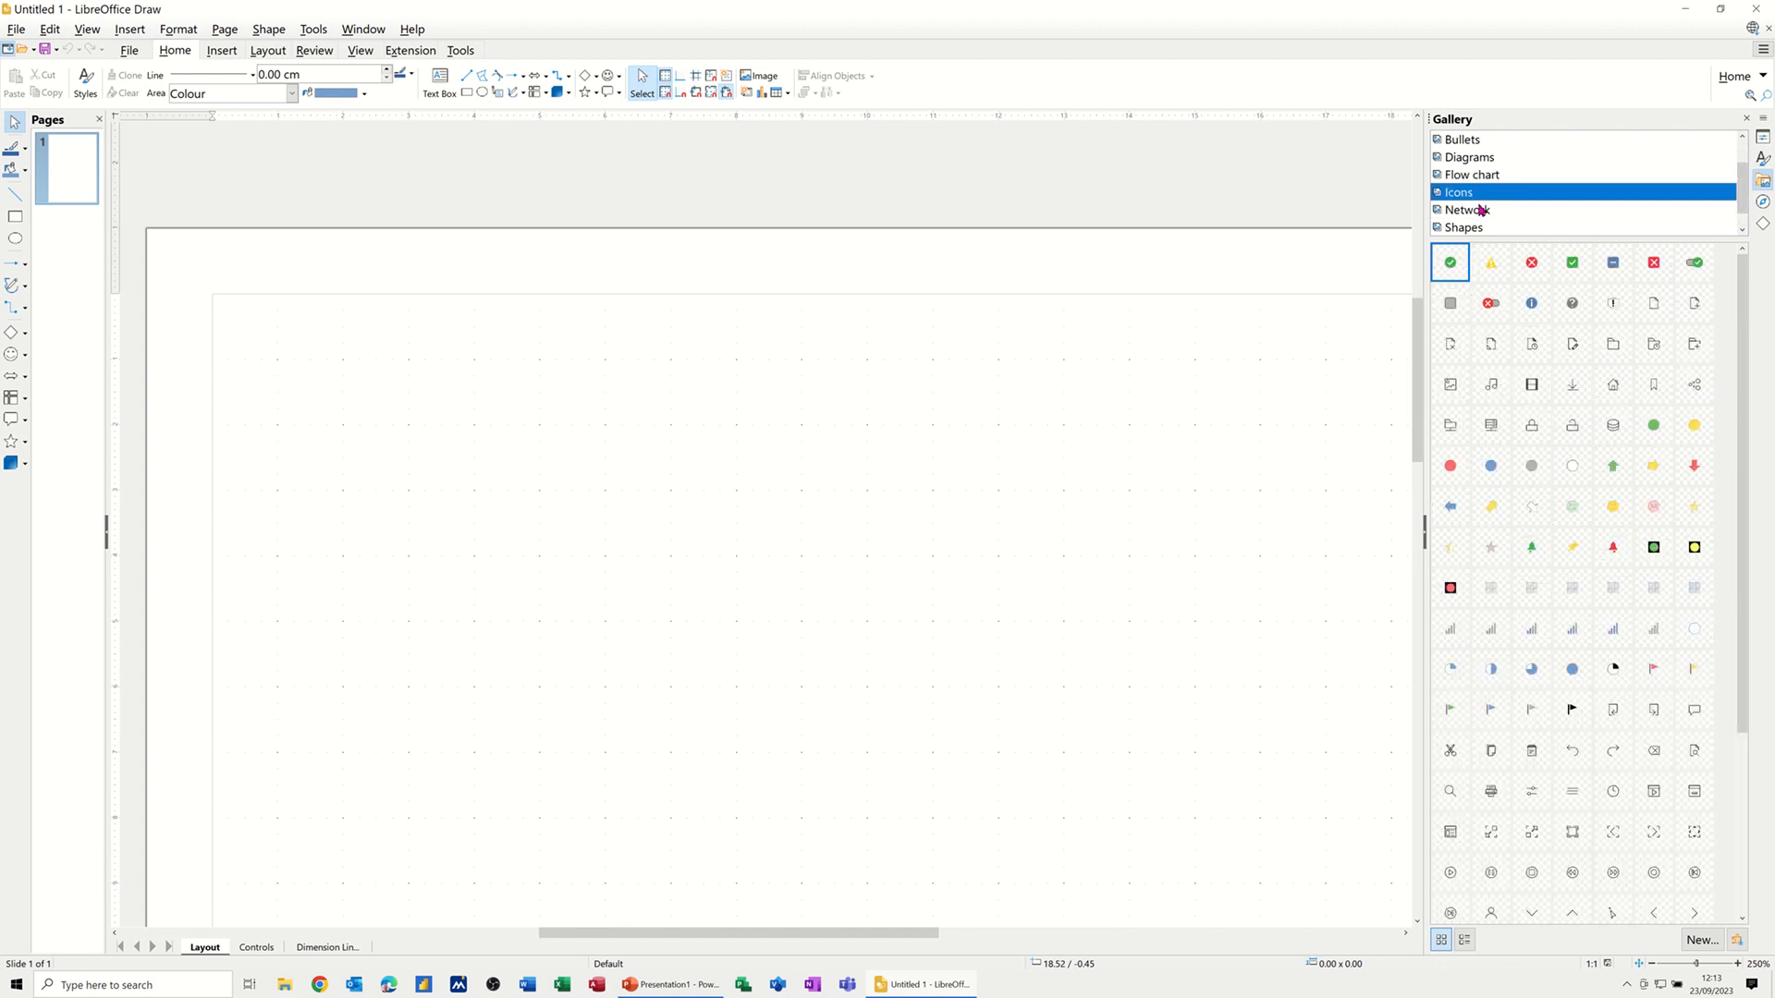
pyautogui.click(1482, 210)
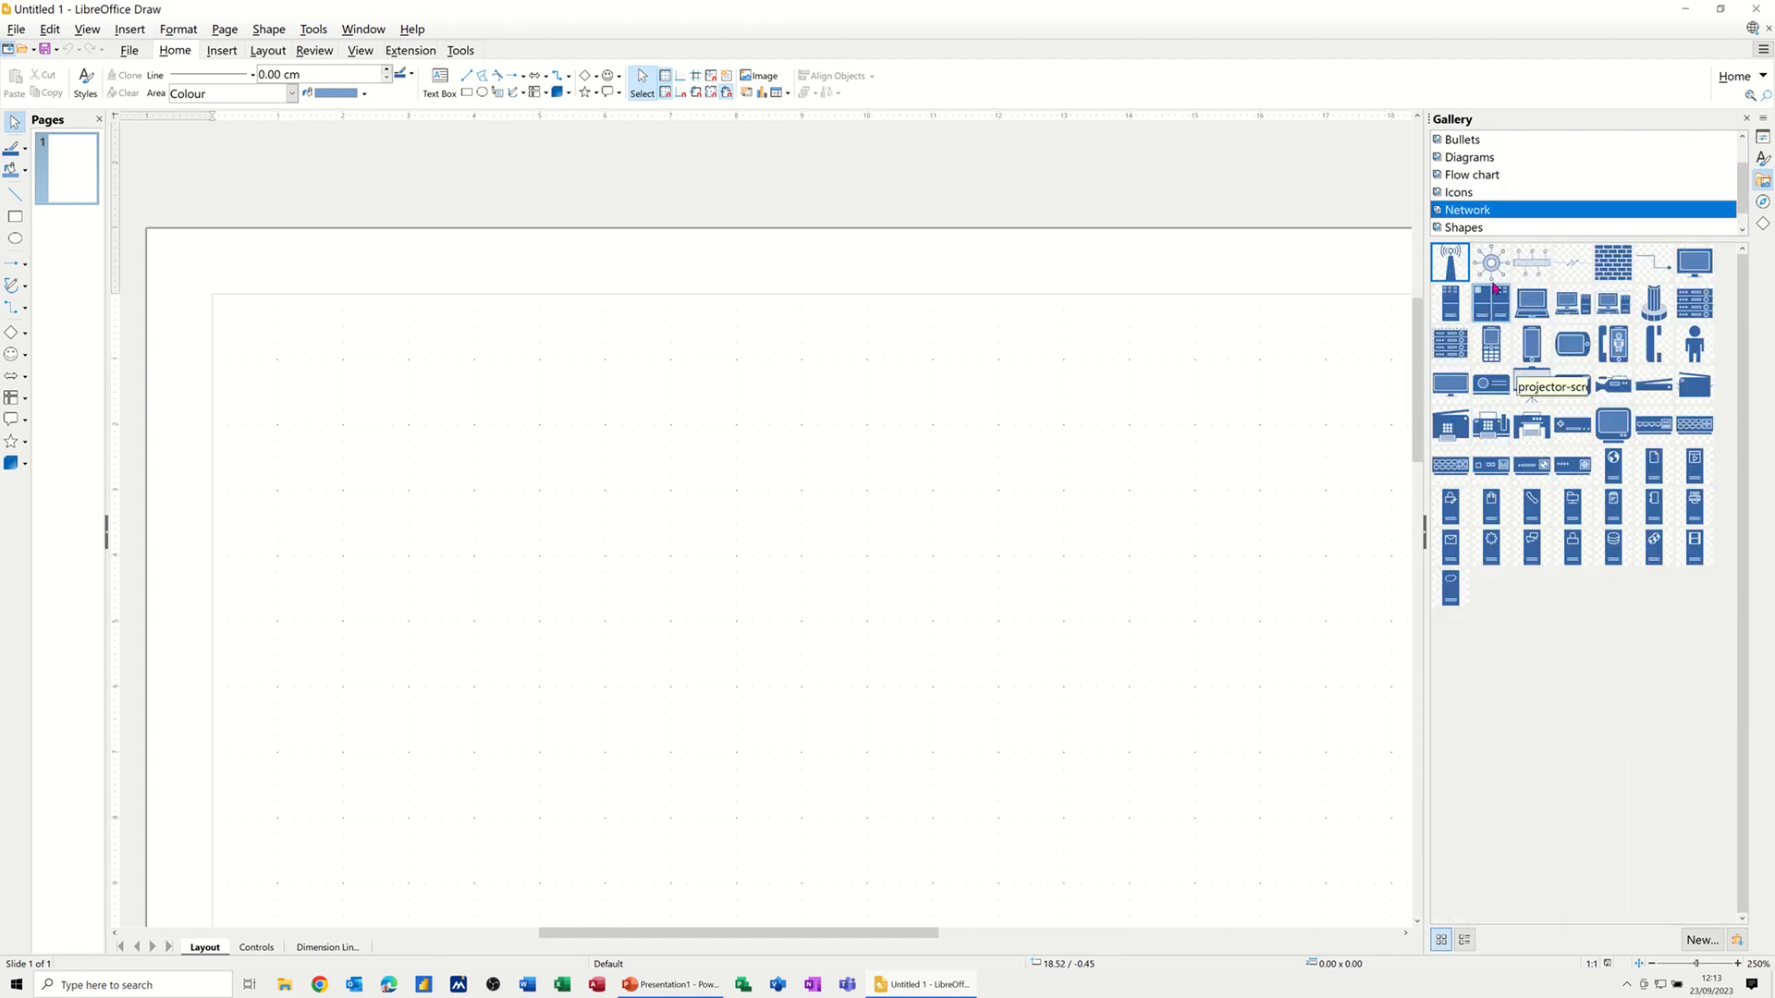
pyautogui.click(1456, 227)
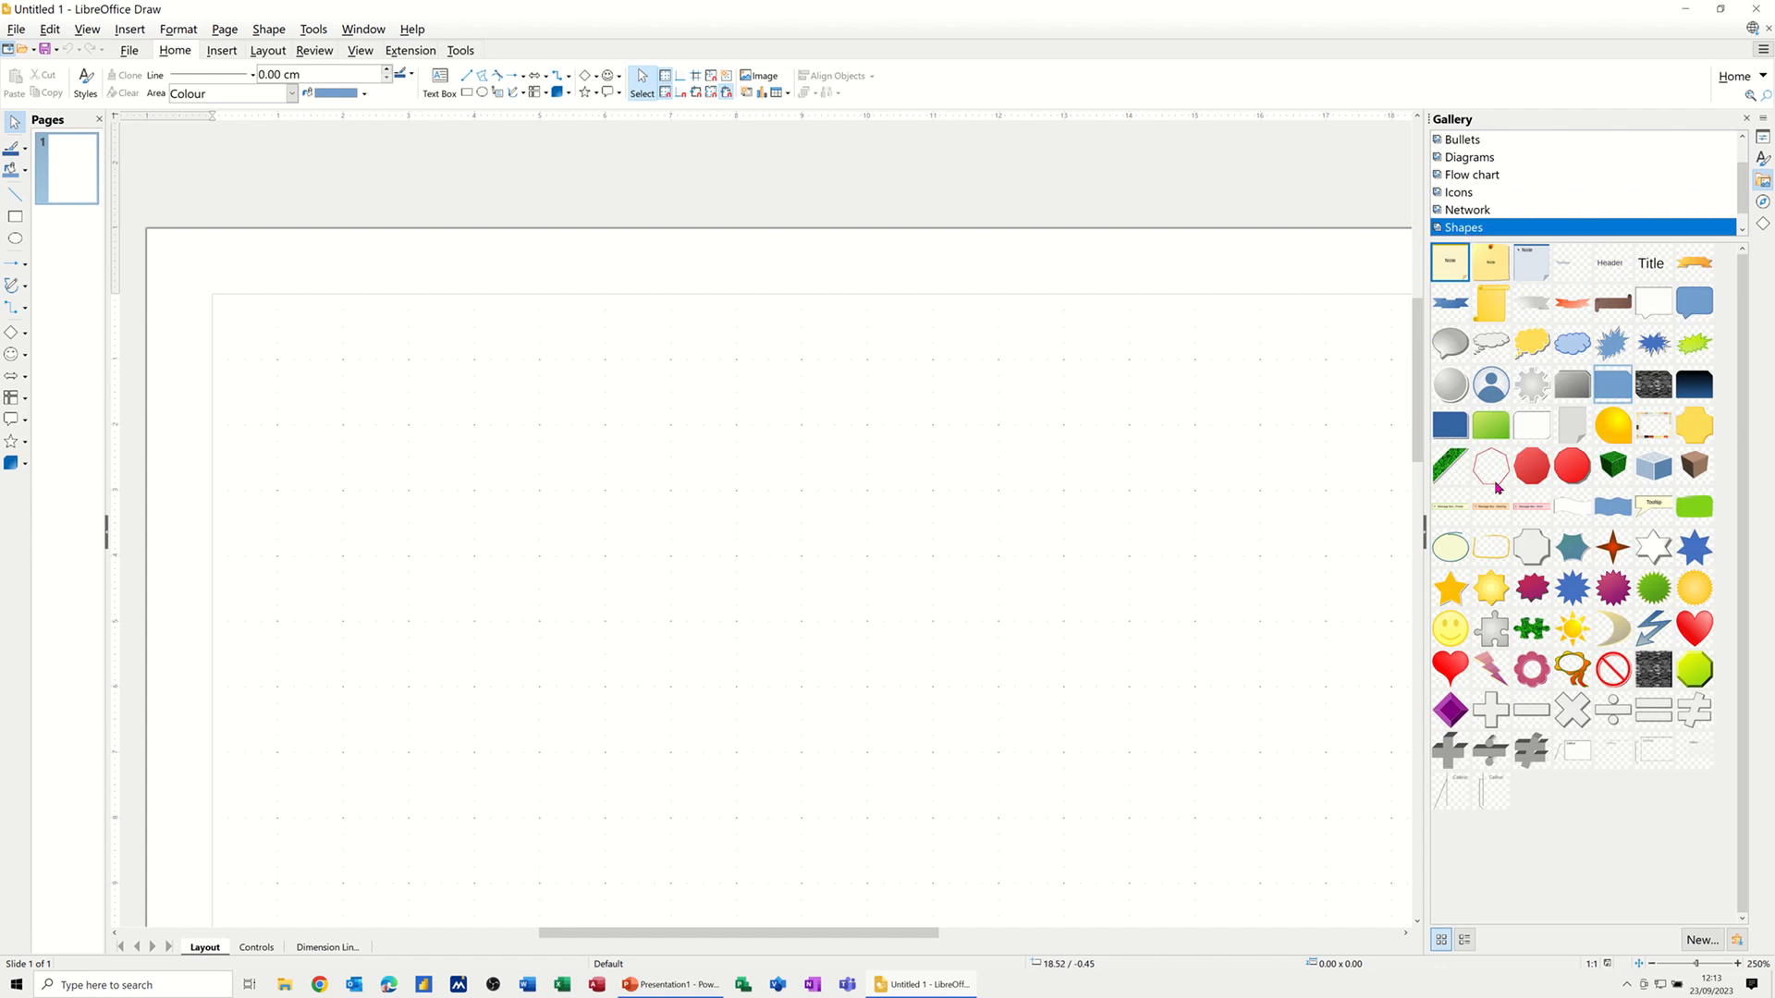
# - Place a Start-End shape from the Flow chart theme near the top of the page and label it "Begin"
pyautogui.click(1470, 180)
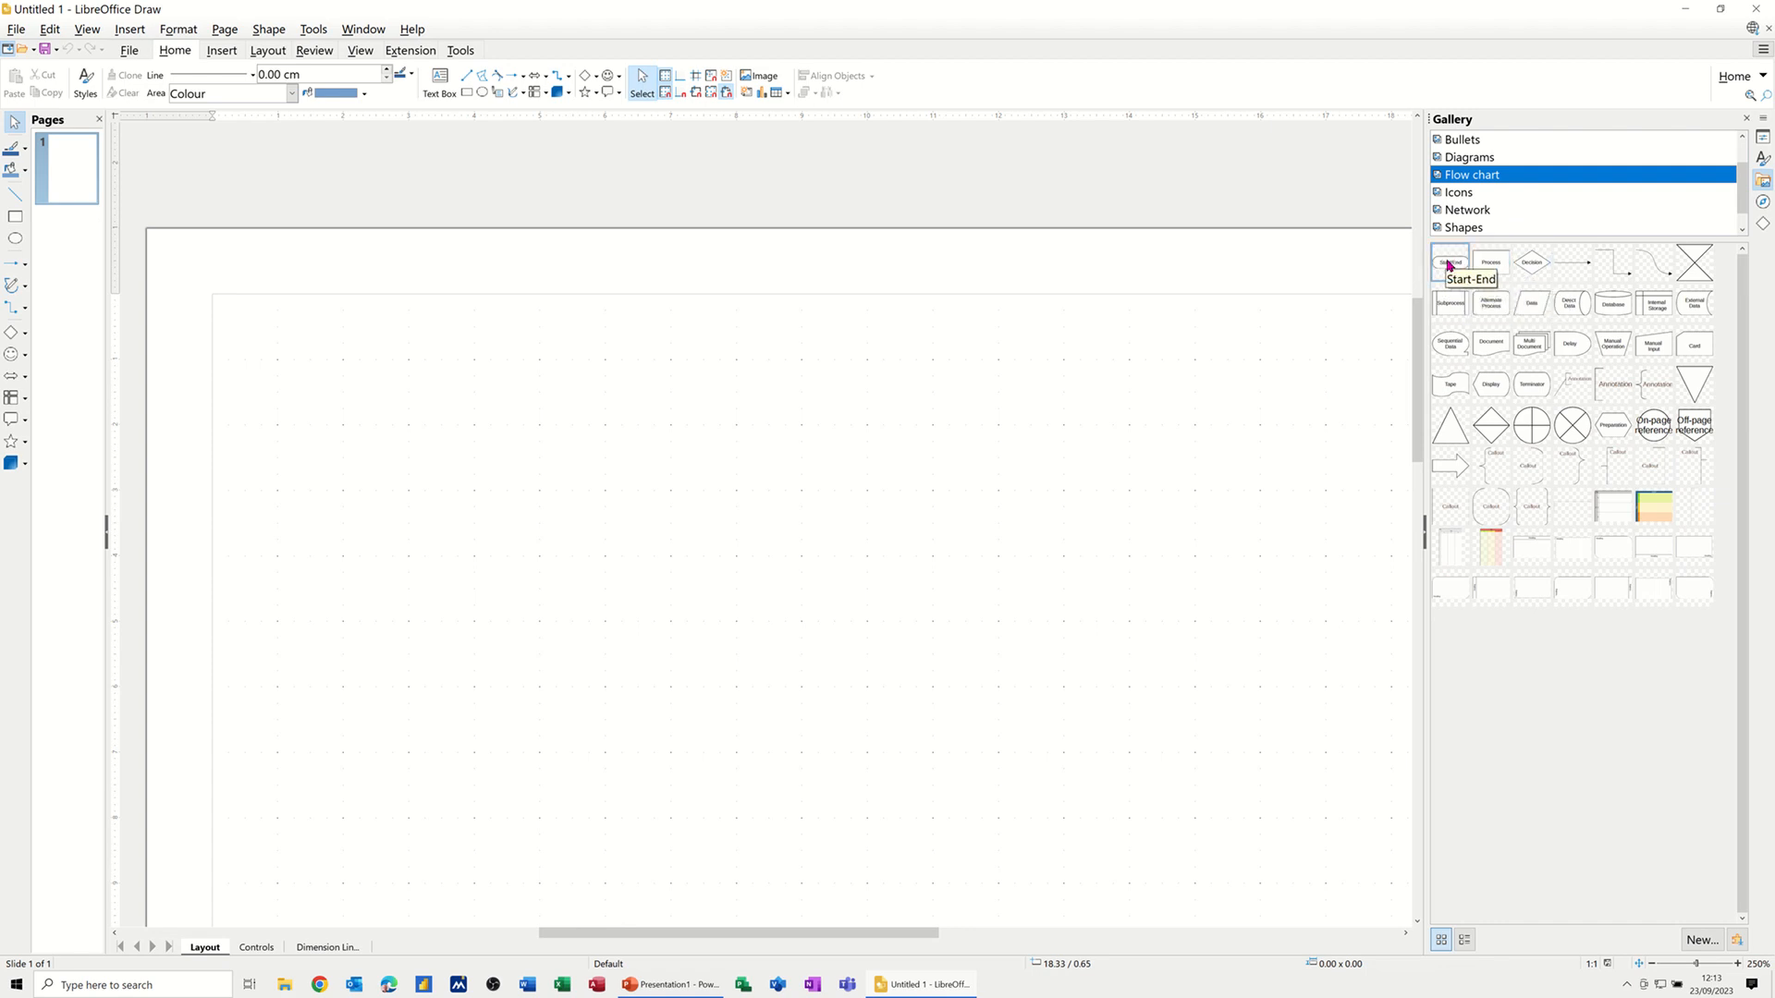
pyautogui.moveTo(1453, 266)
pyautogui.mouseDown()
pyautogui.moveTo(920, 432)
pyautogui.moveTo(737, 422)
pyautogui.moveTo(743, 393)
pyautogui.mouseUp()
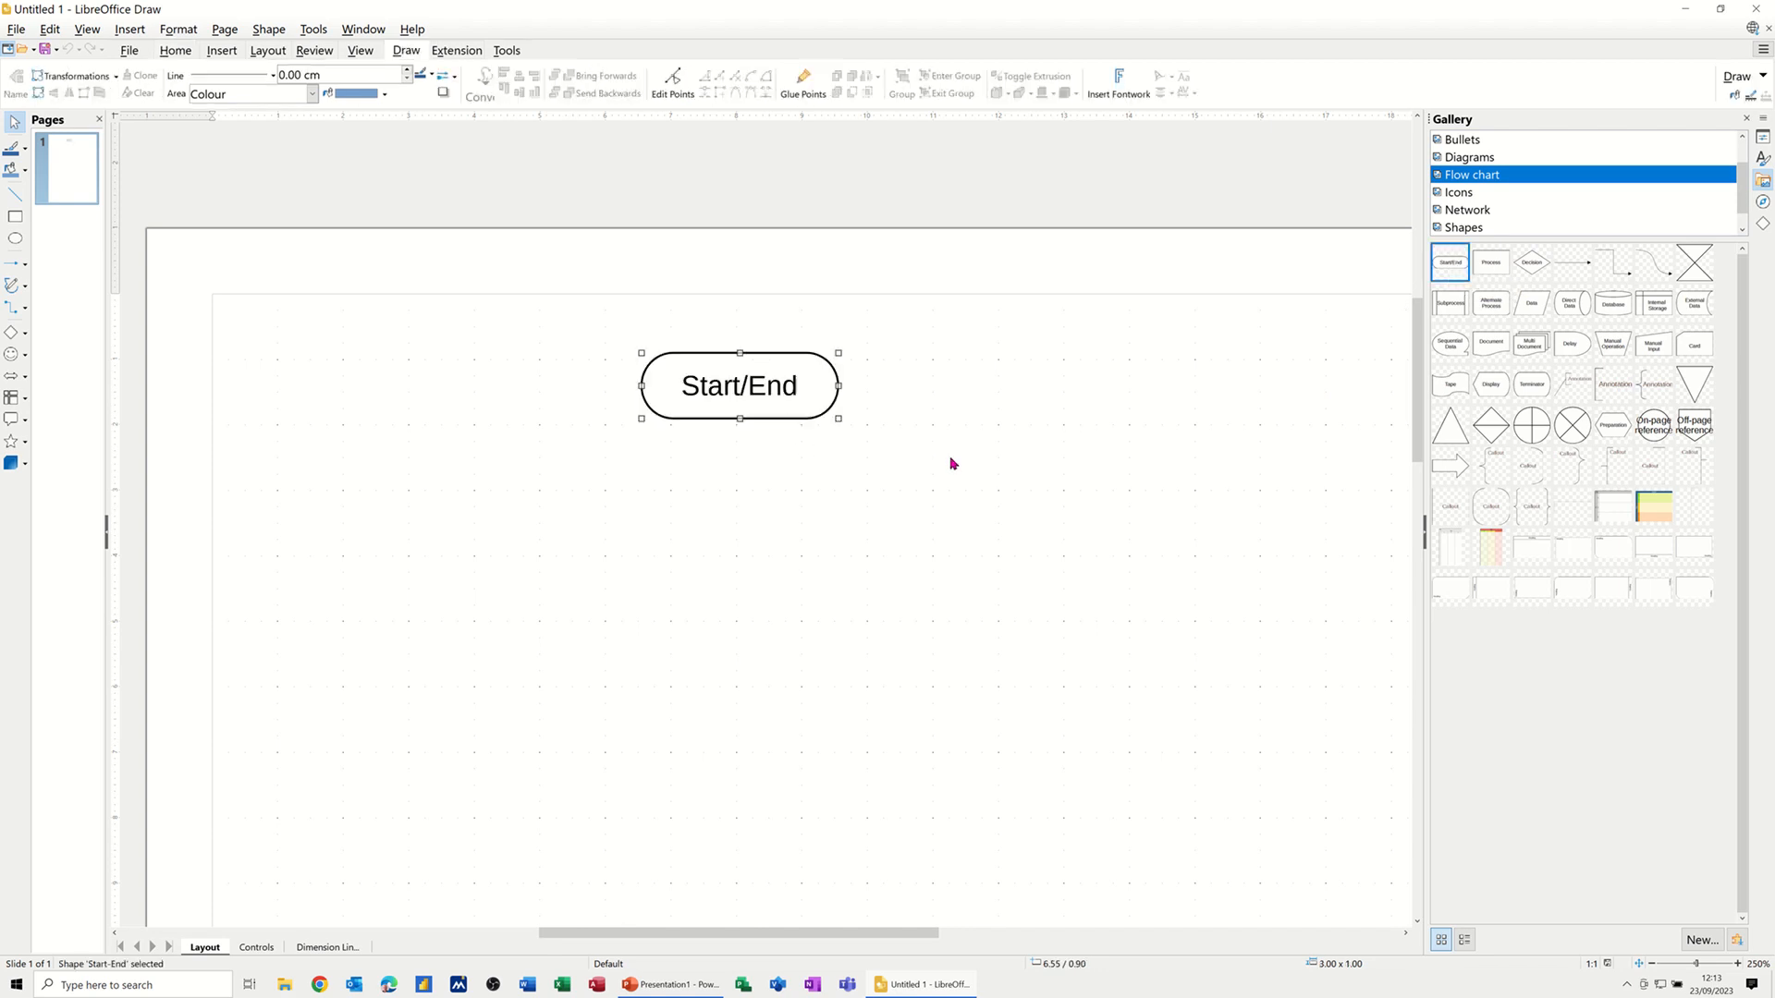
pyautogui.click(794, 383)
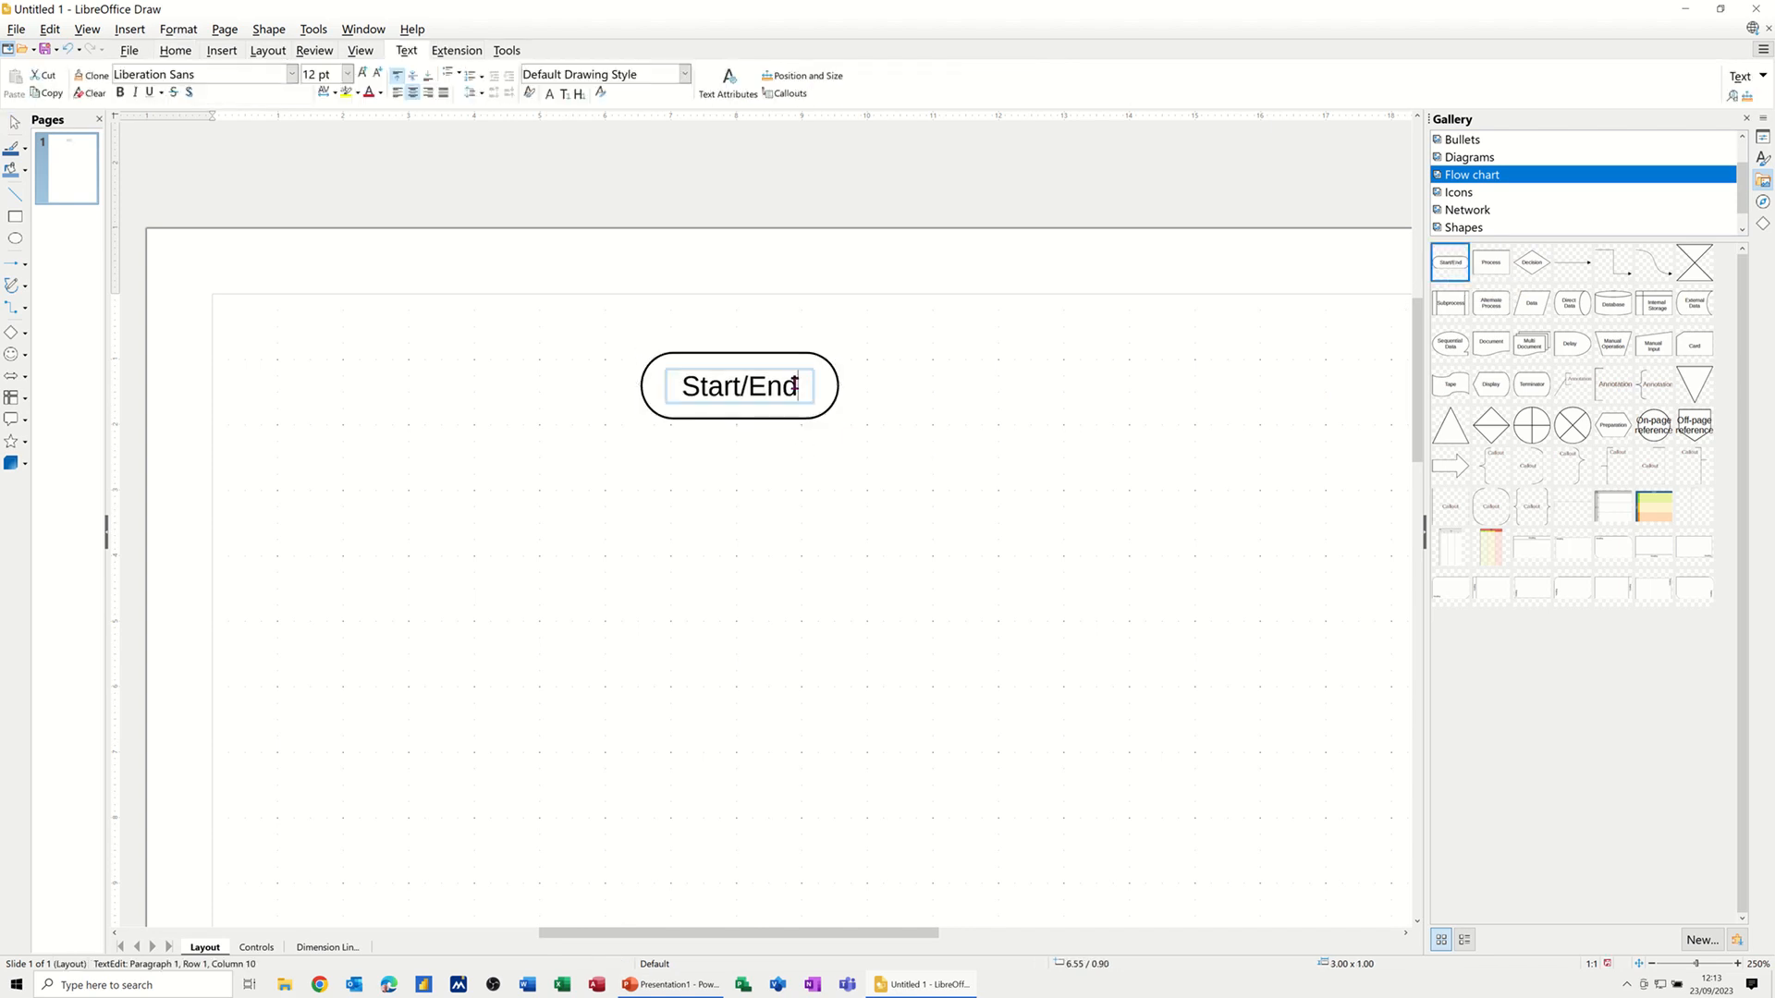
pyautogui.tripleClick(690, 381)
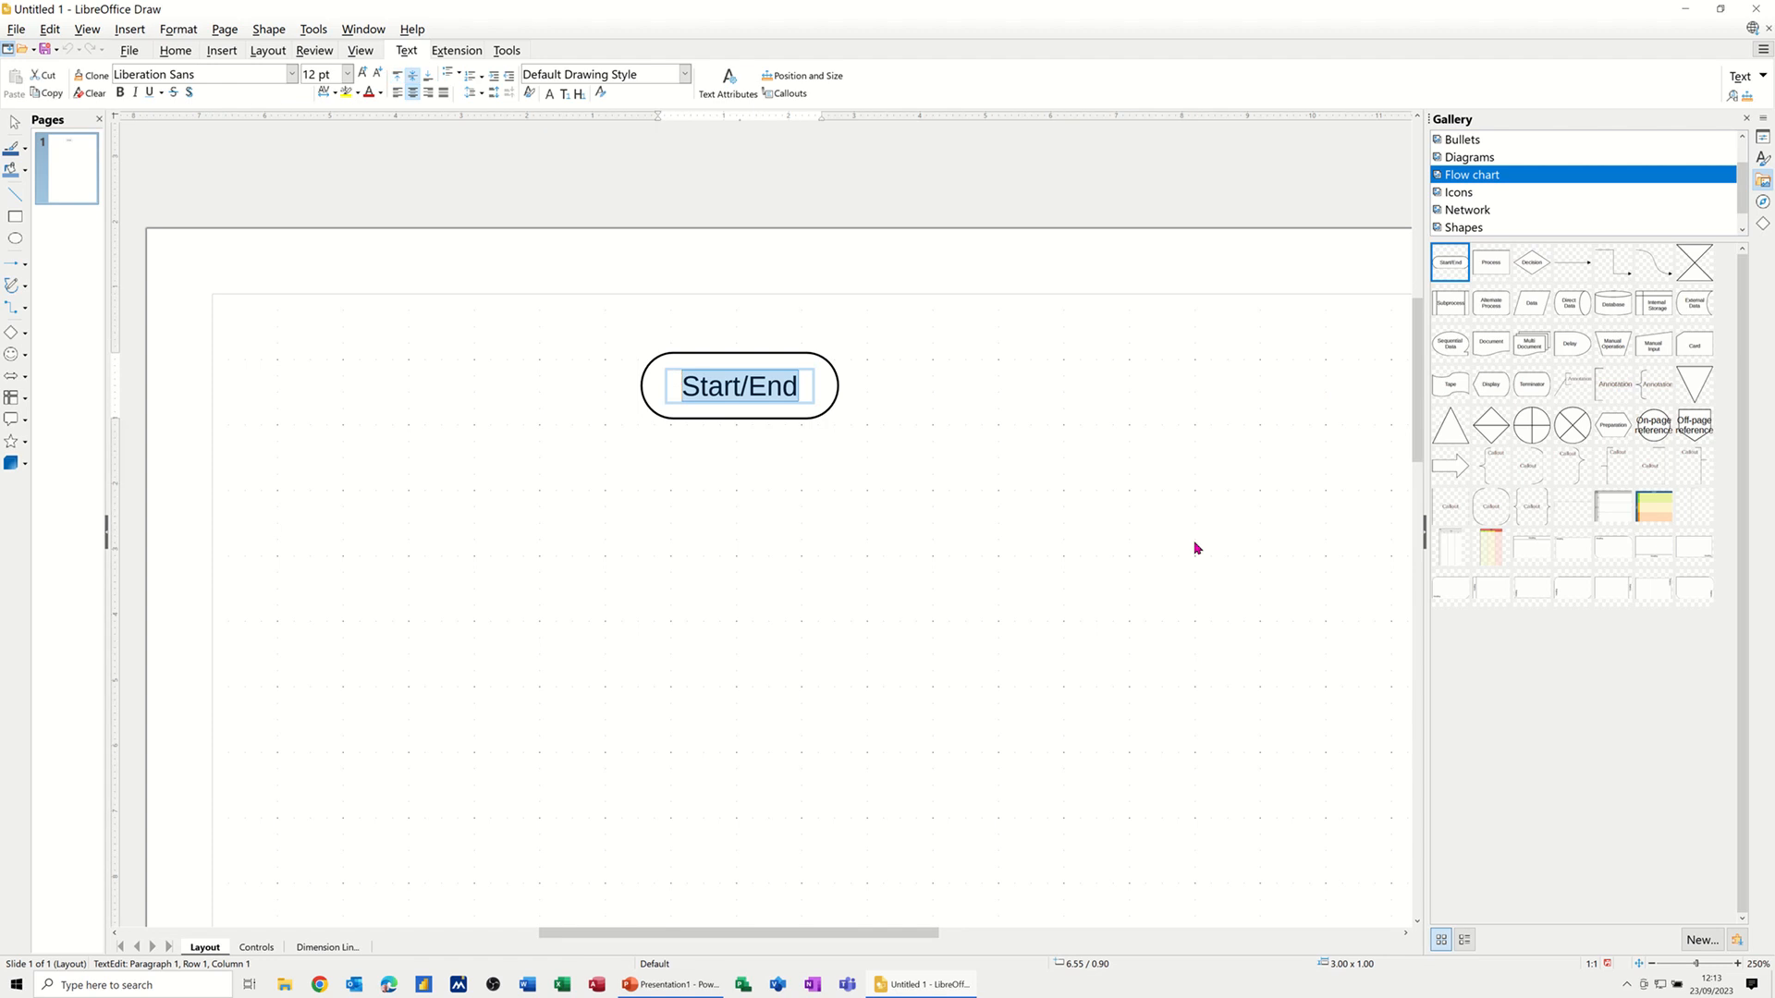
pyautogui.write('Begin')
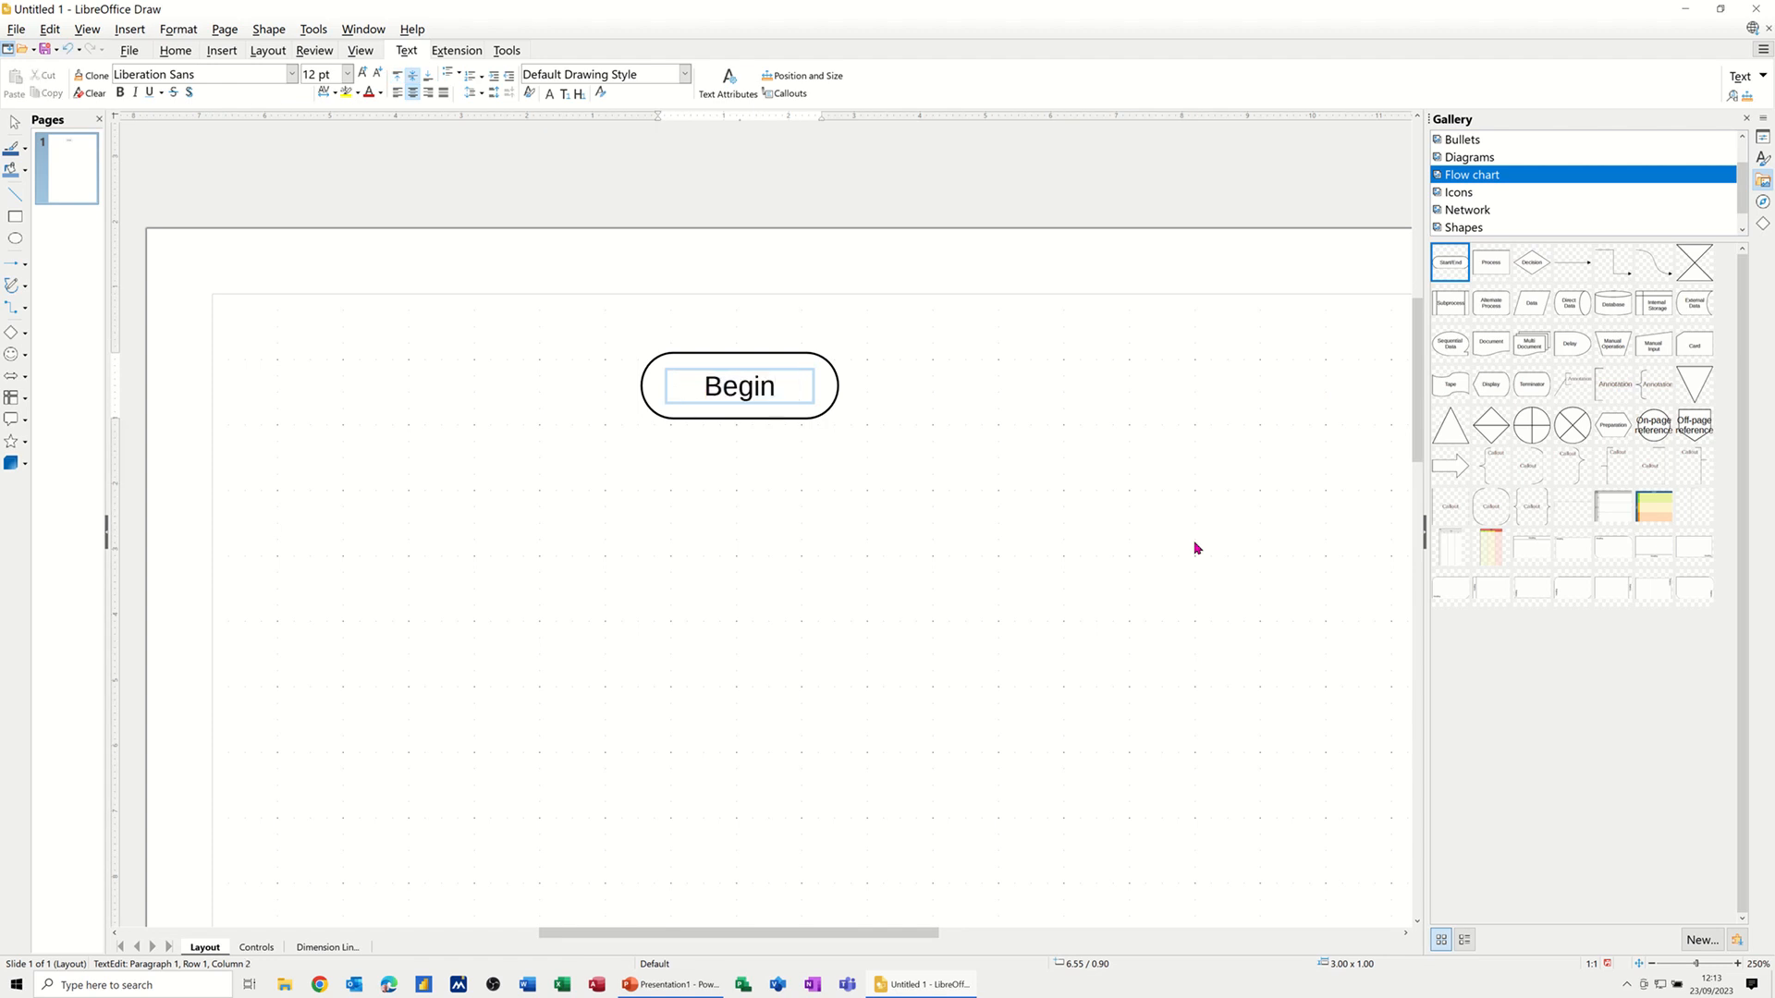
pyautogui.click(1085, 484)
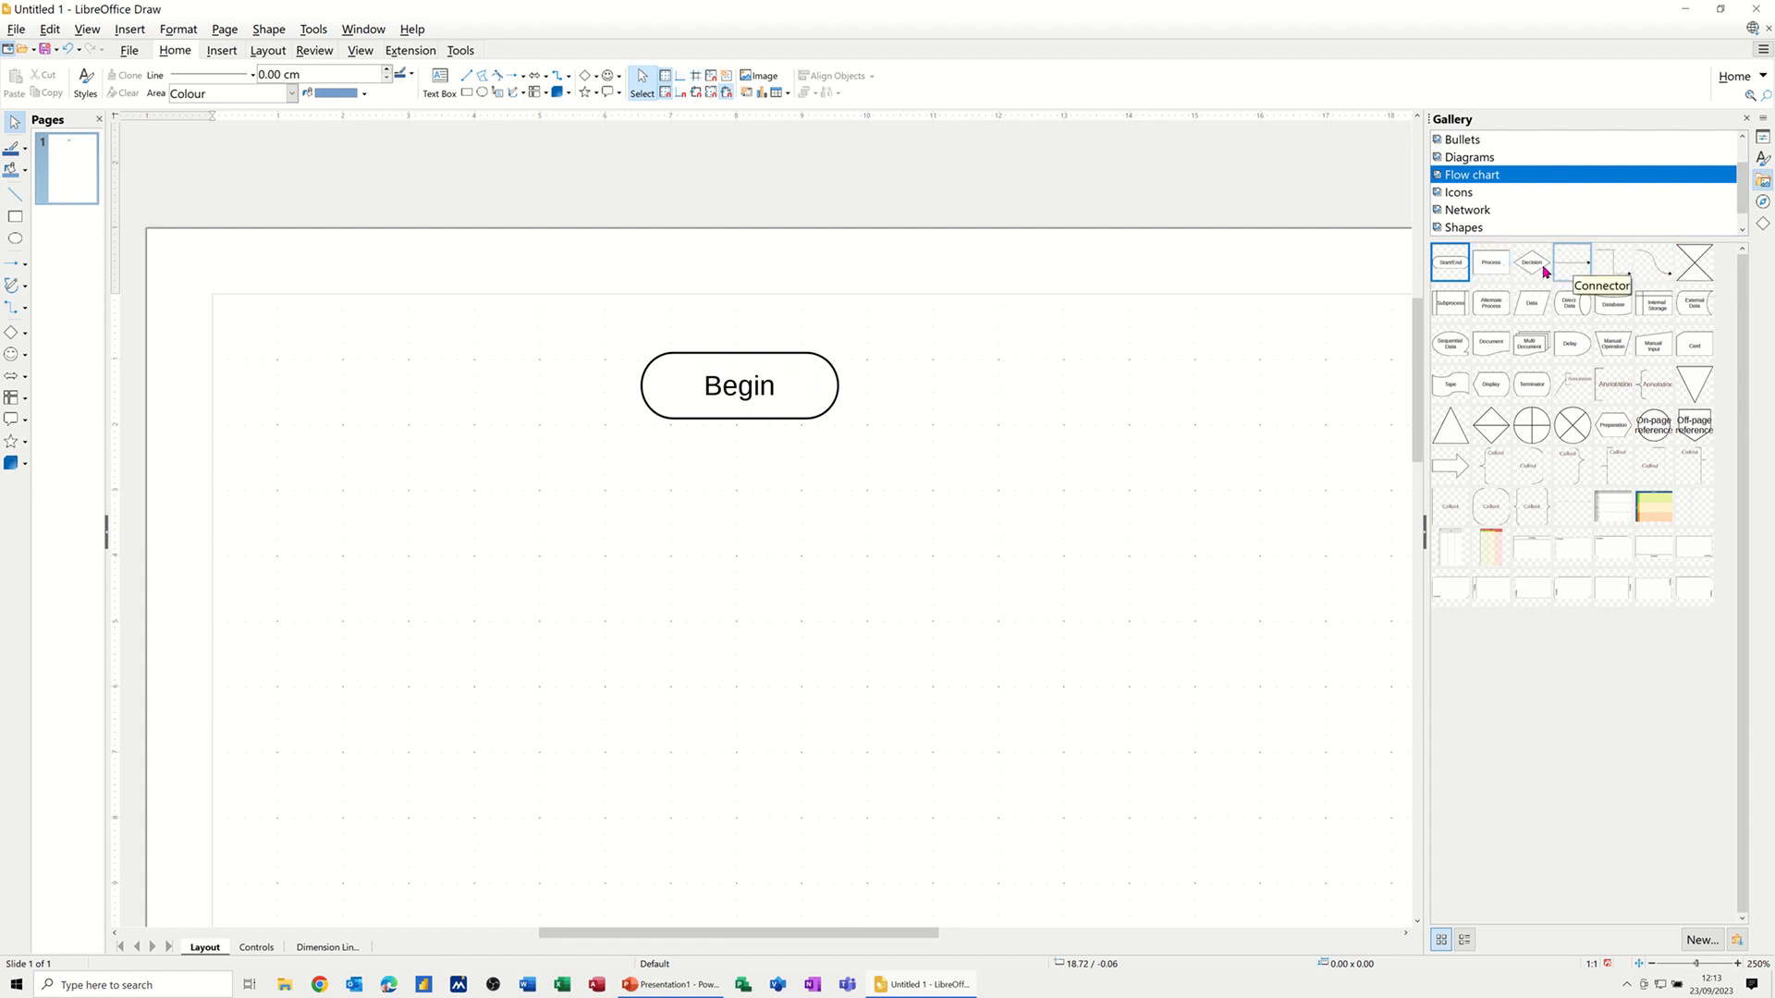
# - Place a Process shape from the Flow chart theme below the Begin shape and label it "Induction"
pyautogui.moveTo(1499, 269)
pyautogui.mouseDown()
pyautogui.moveTo(1457, 335)
pyautogui.moveTo(1080, 473)
pyautogui.moveTo(750, 540)
pyautogui.moveTo(737, 523)
pyautogui.mouseUp()
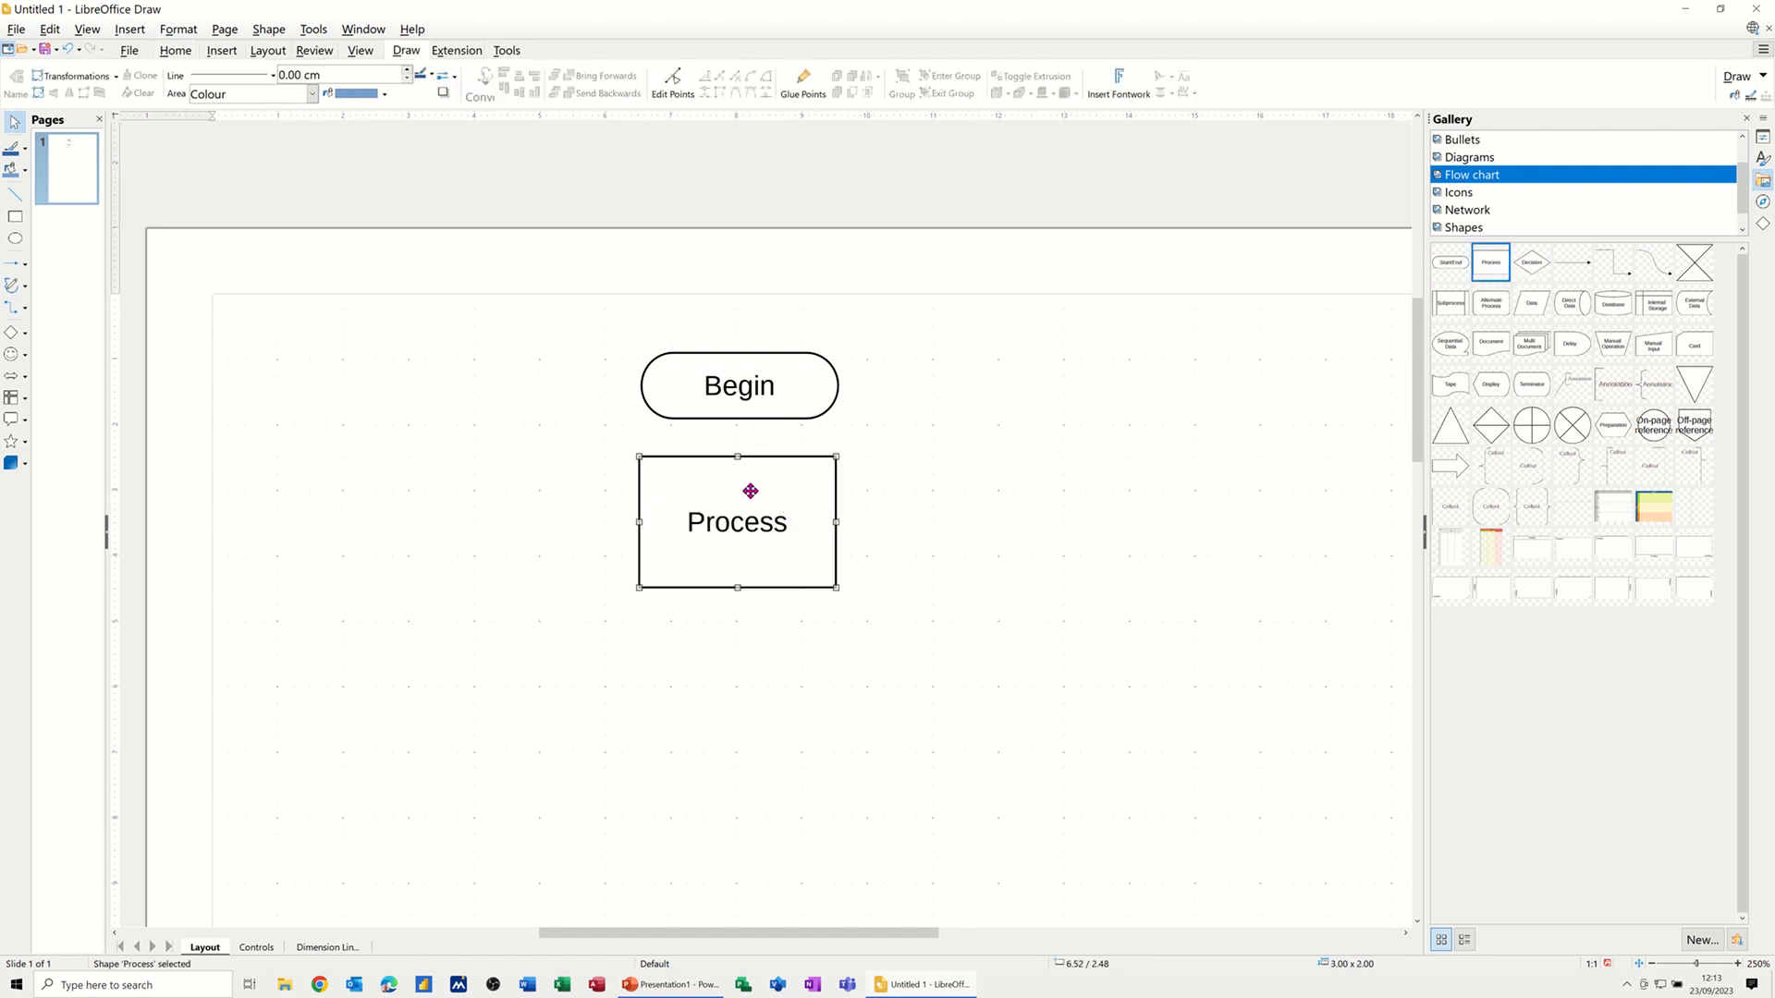
pyautogui.moveTo(828, 512); pyautogui.dragTo(685, 555)
pyautogui.click(782, 556)
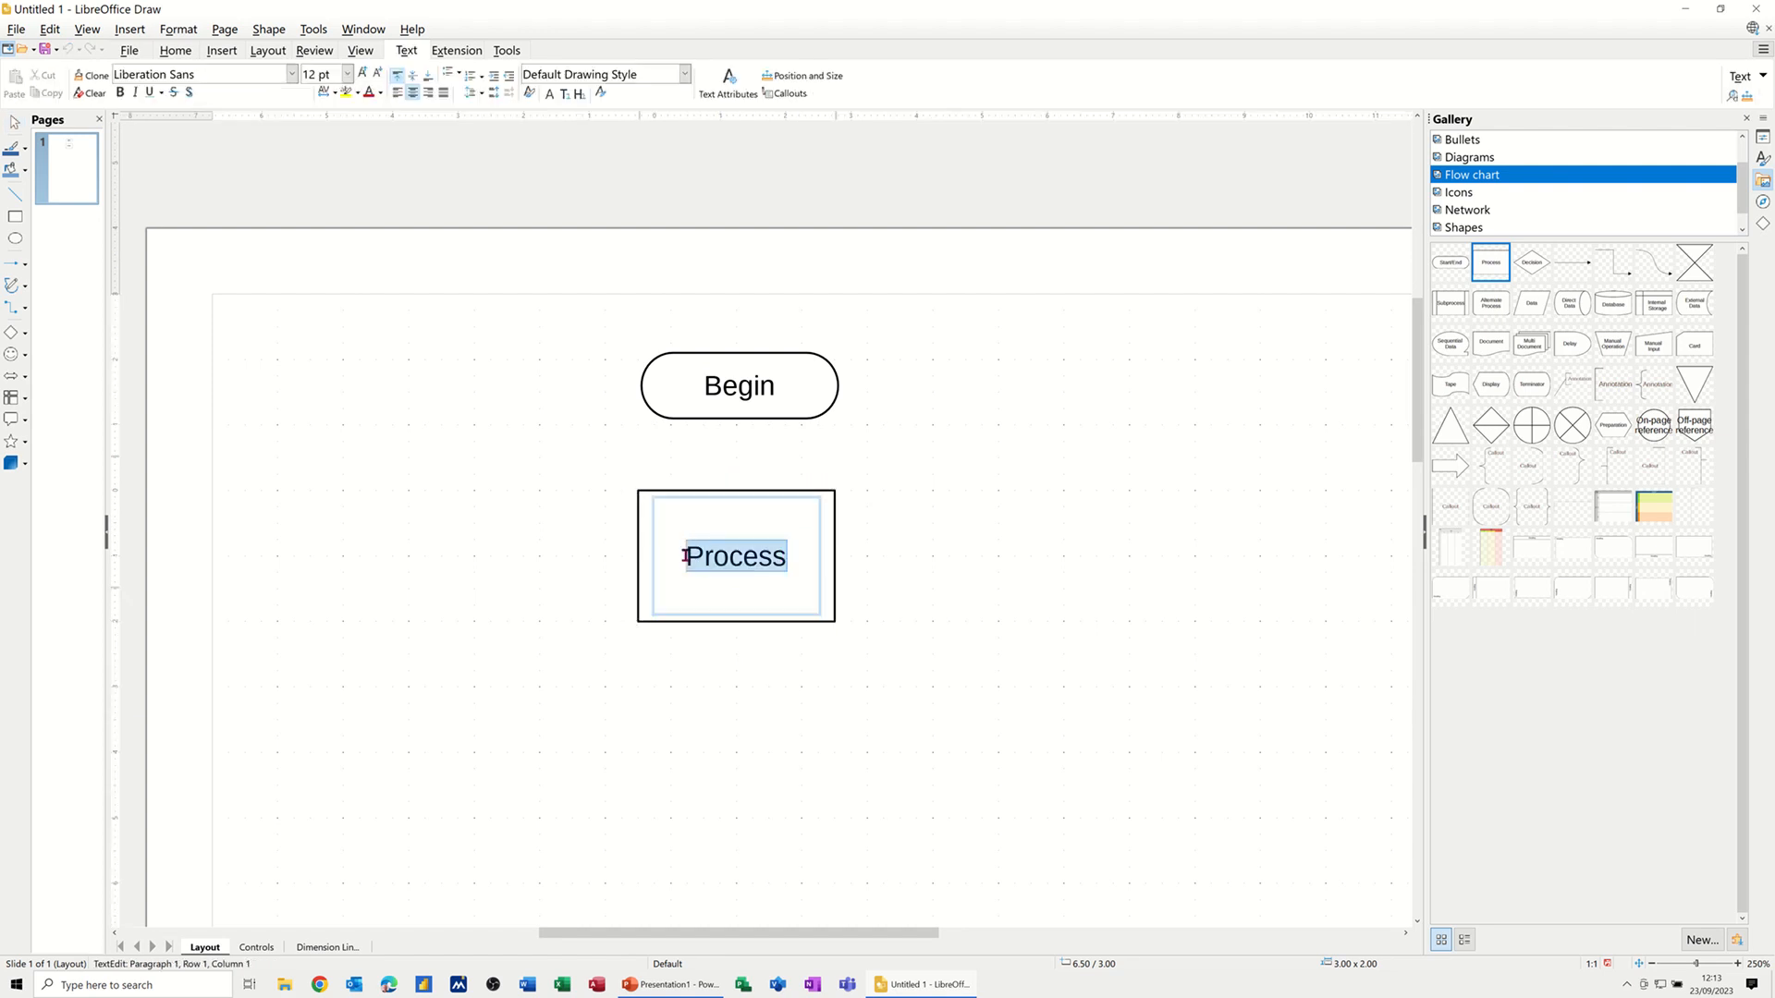
pyautogui.write('In')
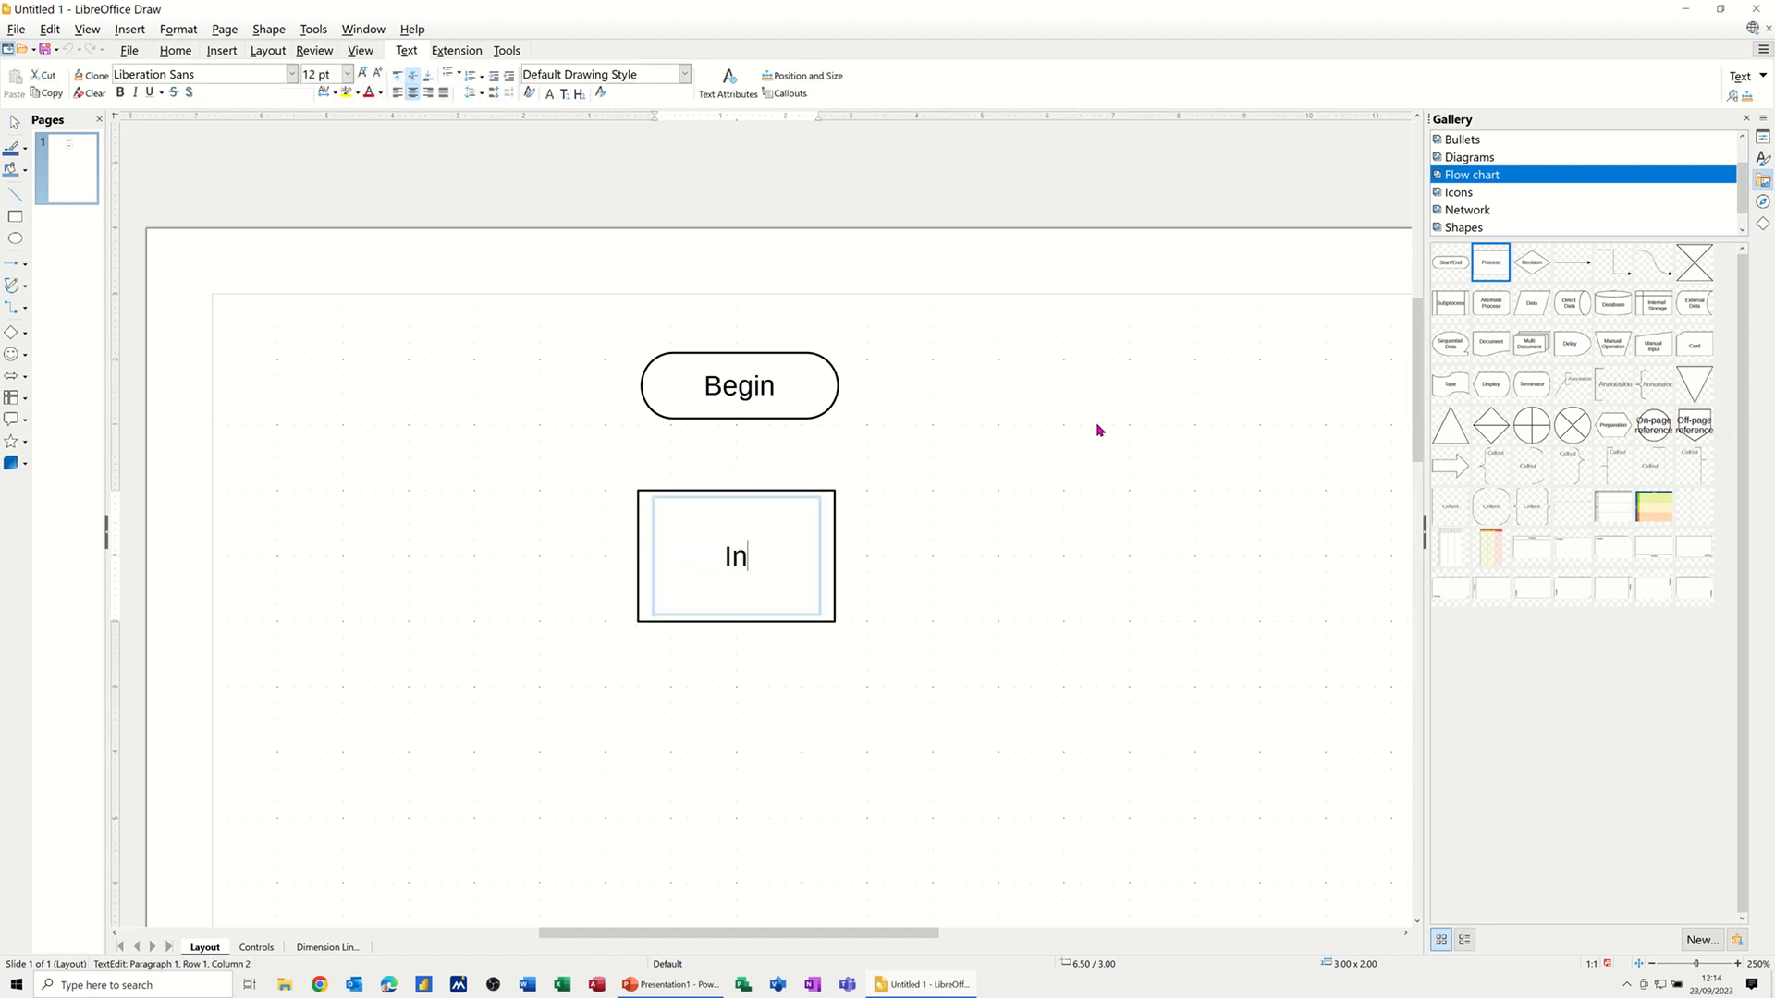
pyautogui.write('duction')
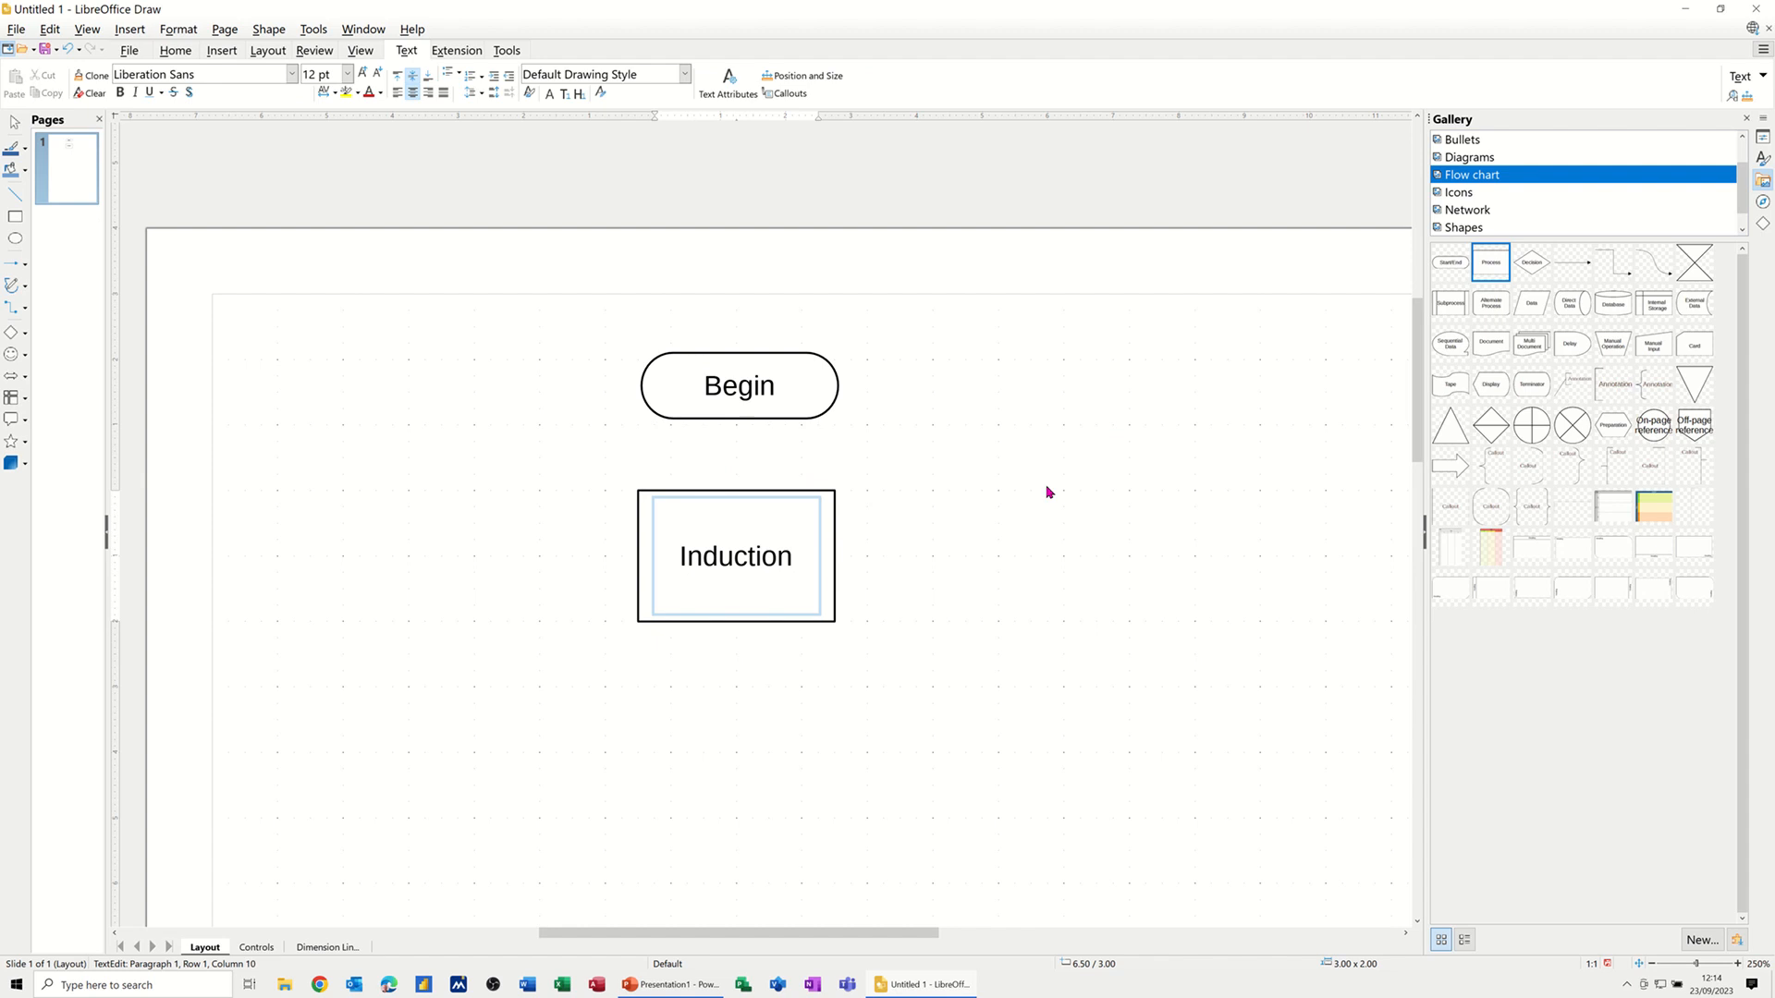
pyautogui.click(902, 483)
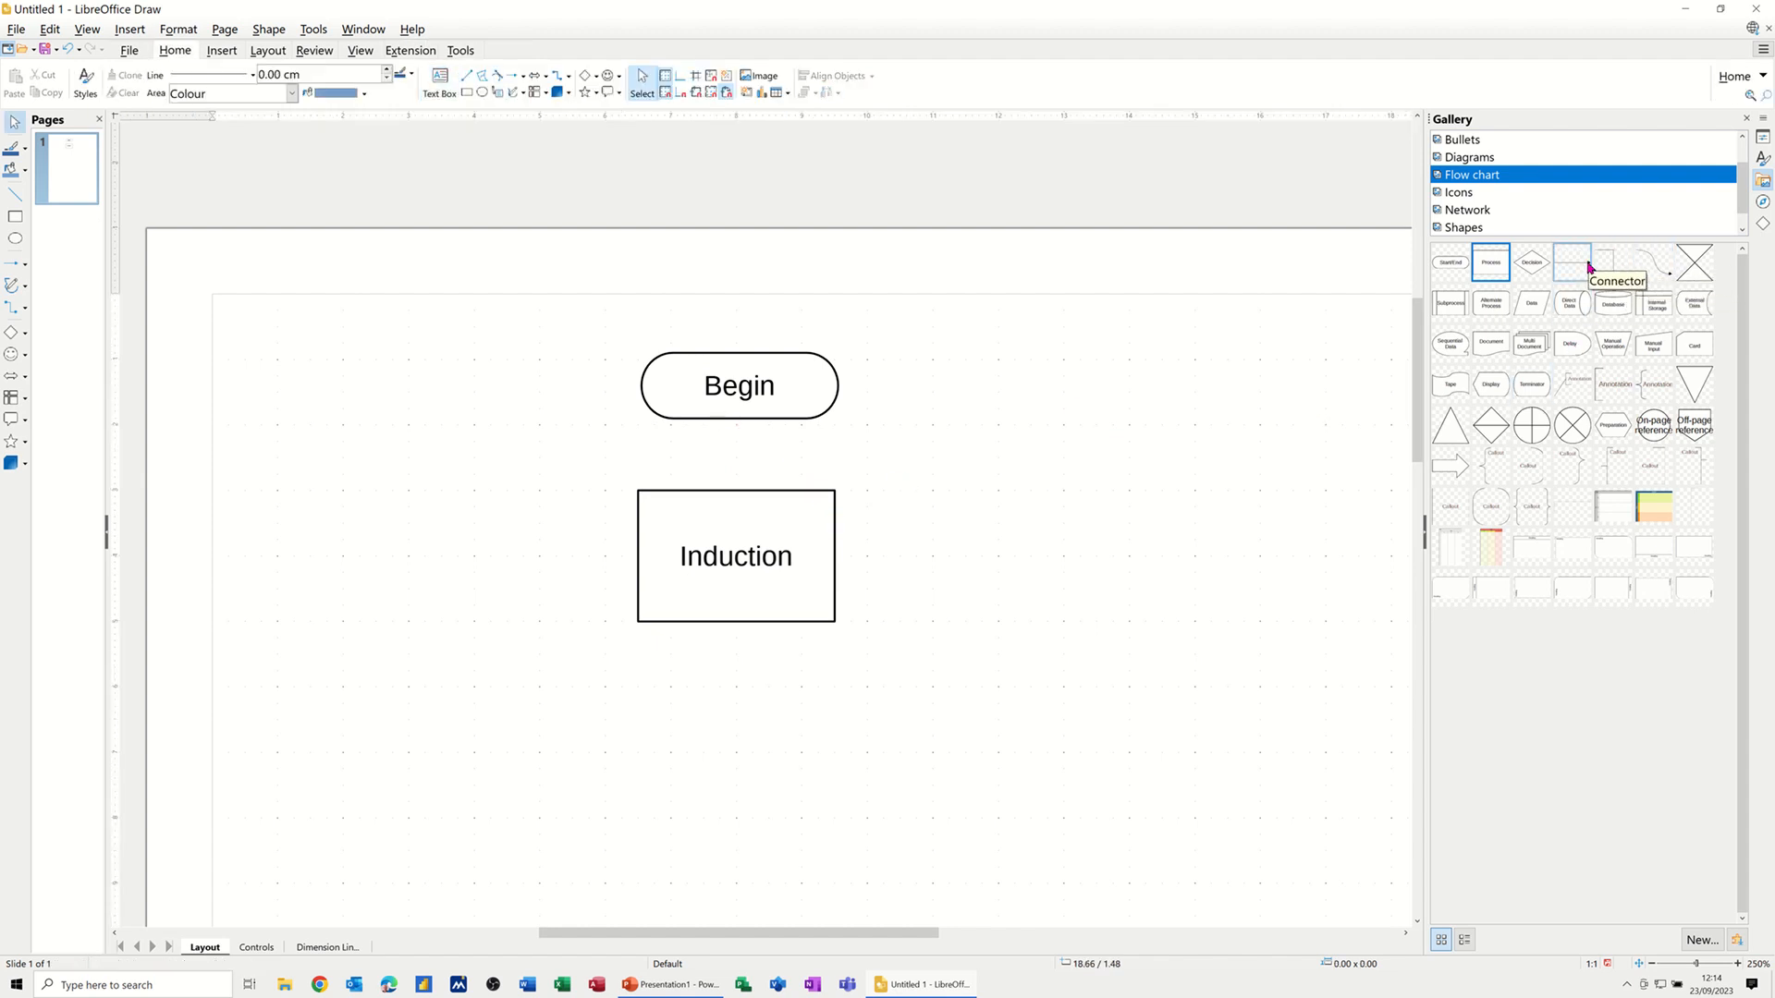
# - Add a flow chart Connector from the bottom of the Begin shape to the top of the Induction box
pyautogui.moveTo(1583, 268)
pyautogui.mouseDown()
pyautogui.moveTo(966, 407)
pyautogui.moveTo(828, 456)
pyautogui.moveTo(725, 440)
pyautogui.moveTo(739, 420)
pyautogui.mouseUp()
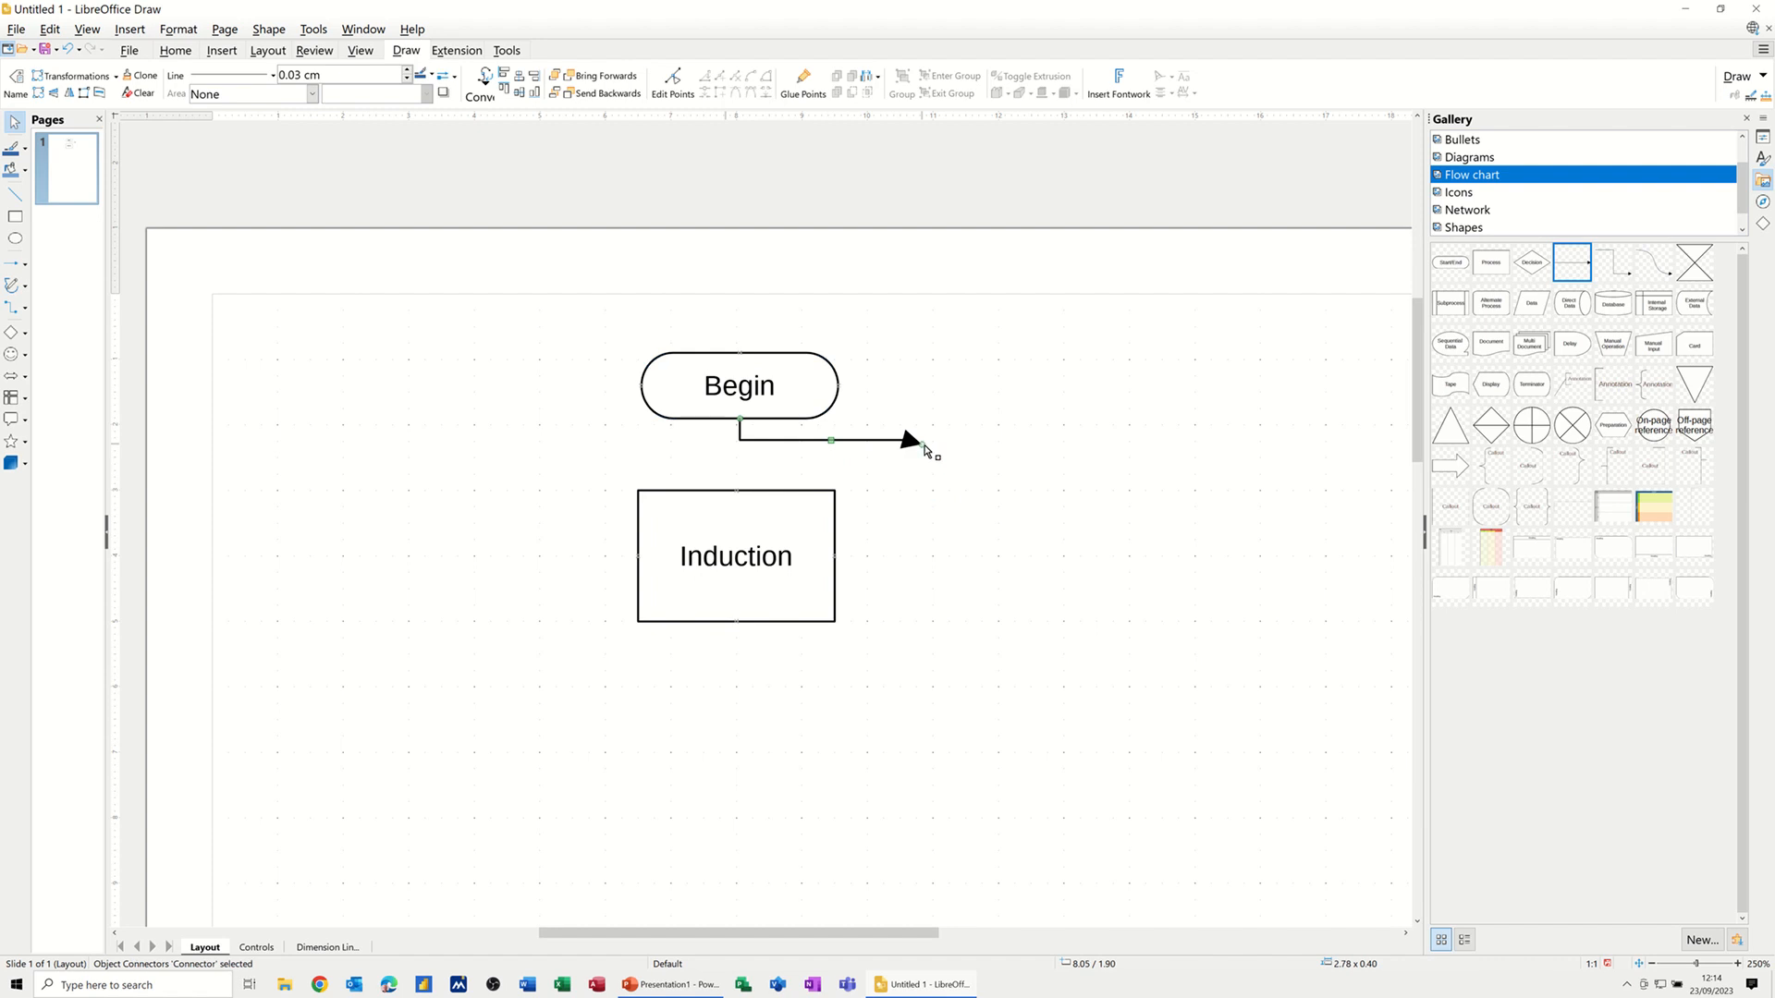
pyautogui.moveTo(924, 446); pyautogui.dragTo(744, 495)
# - Try to straighten the connector by nudging the Induction box sideways
pyautogui.click(828, 523)
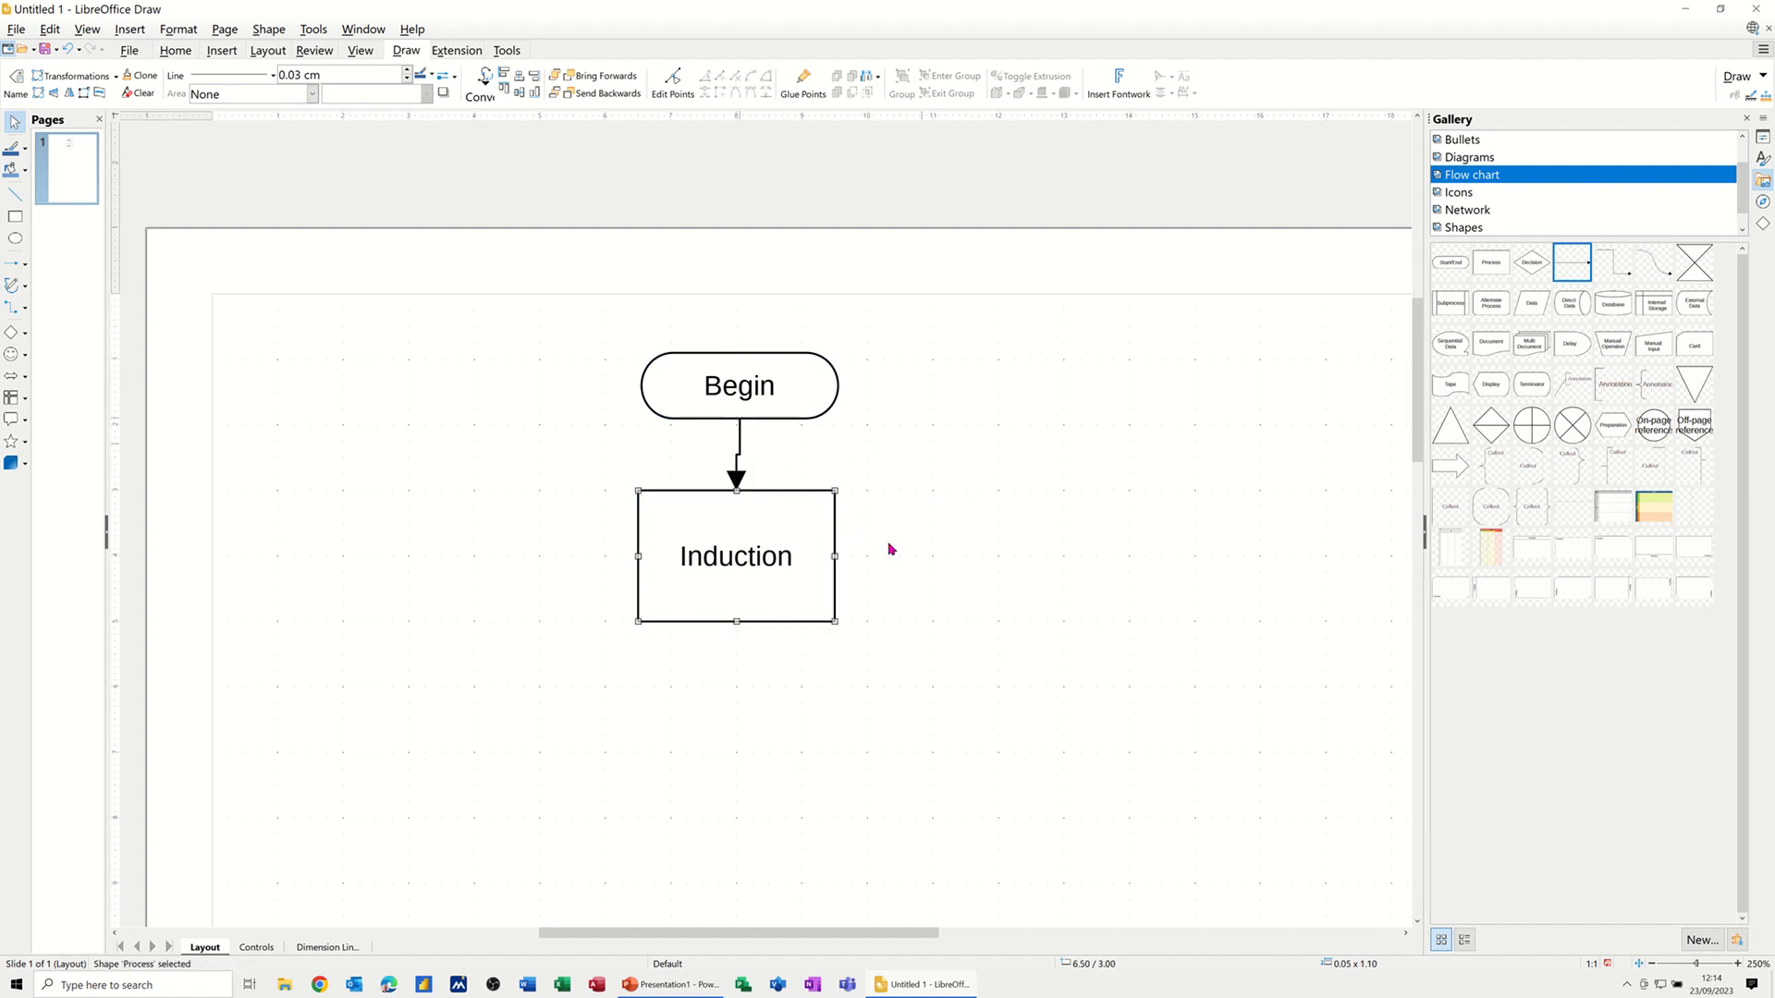
pyautogui.press('Right')
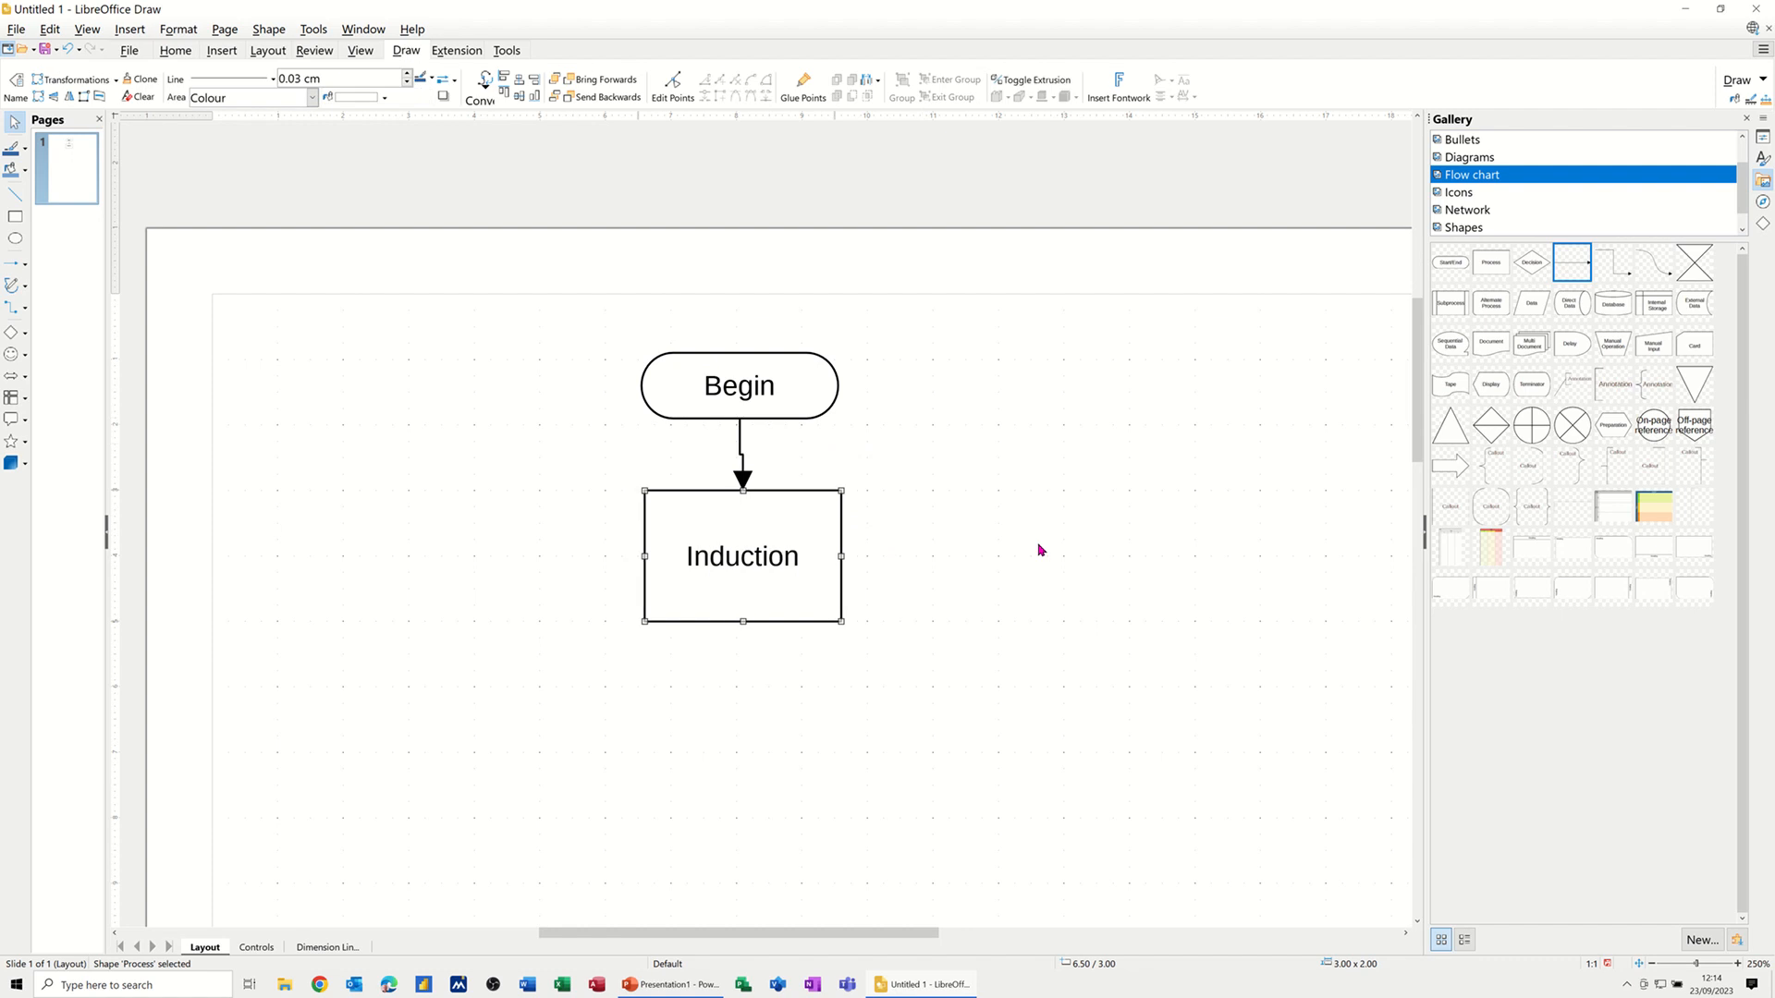
pyautogui.press('Right')
pyautogui.press('Left')
pyautogui.press('Left')
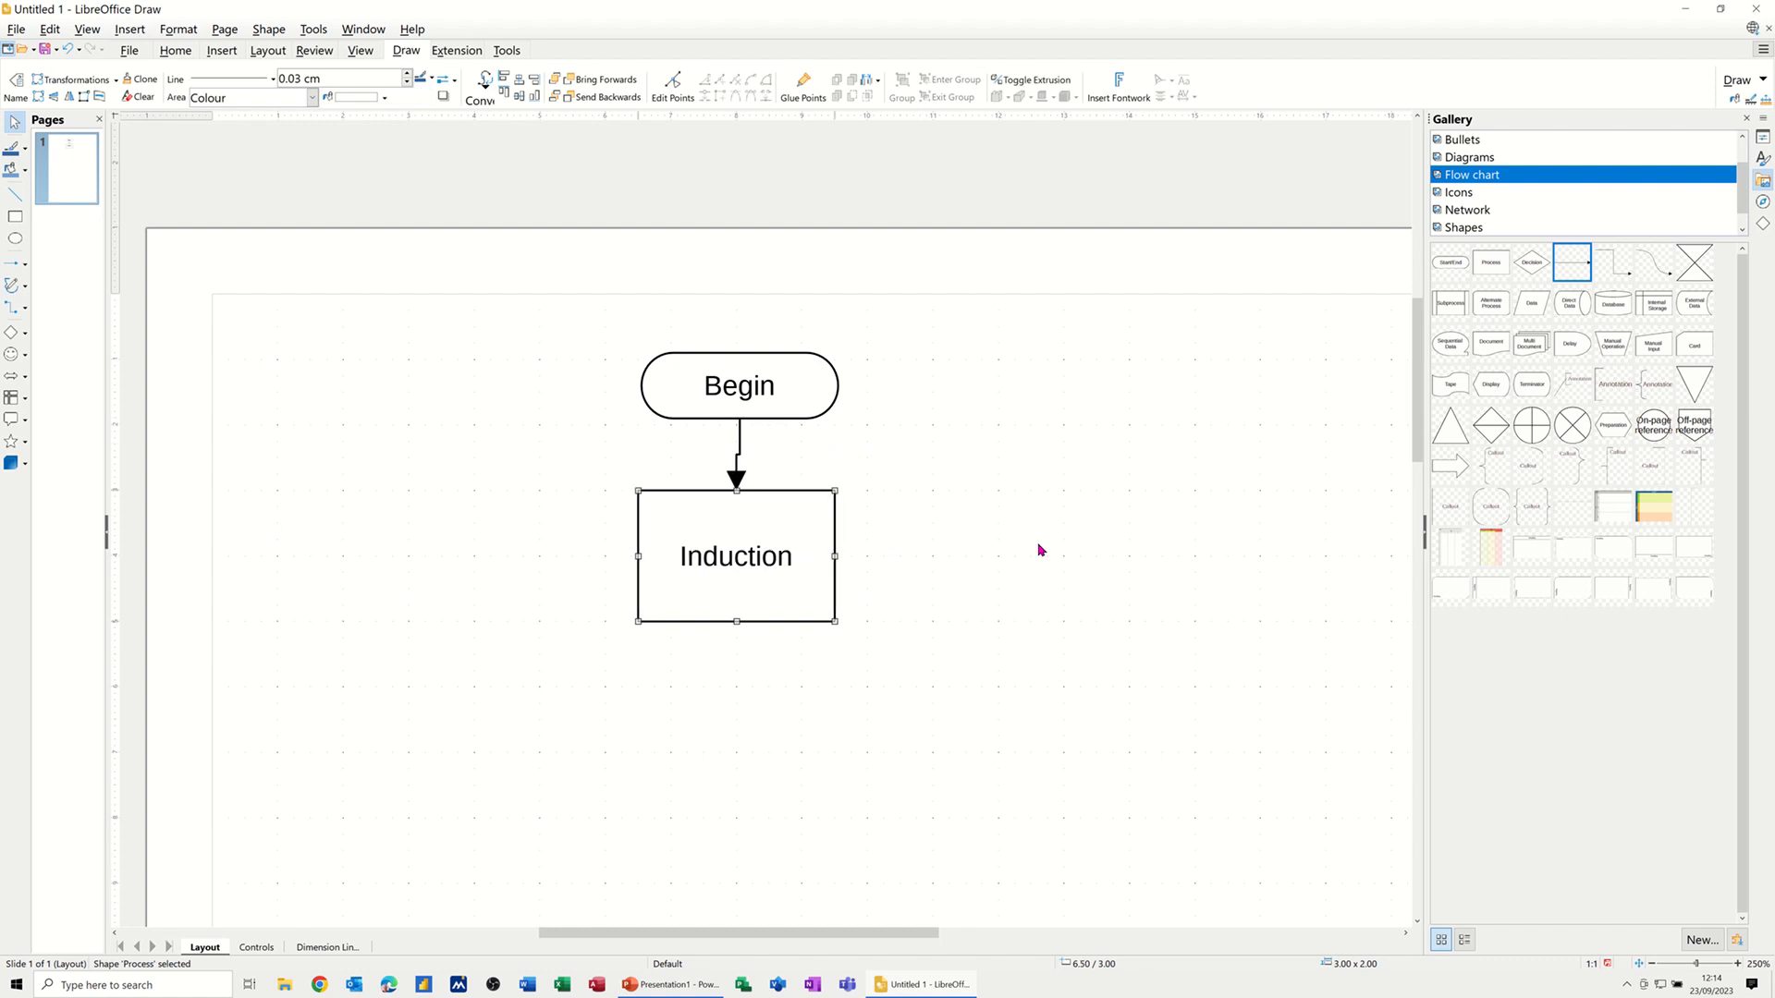
pyautogui.press('Right')
pyautogui.press('Right')
pyautogui.press('Left')
# - Shift the Begin shape so it is centred above the Induction box and the connector runs straight
pyautogui.click(802, 403)
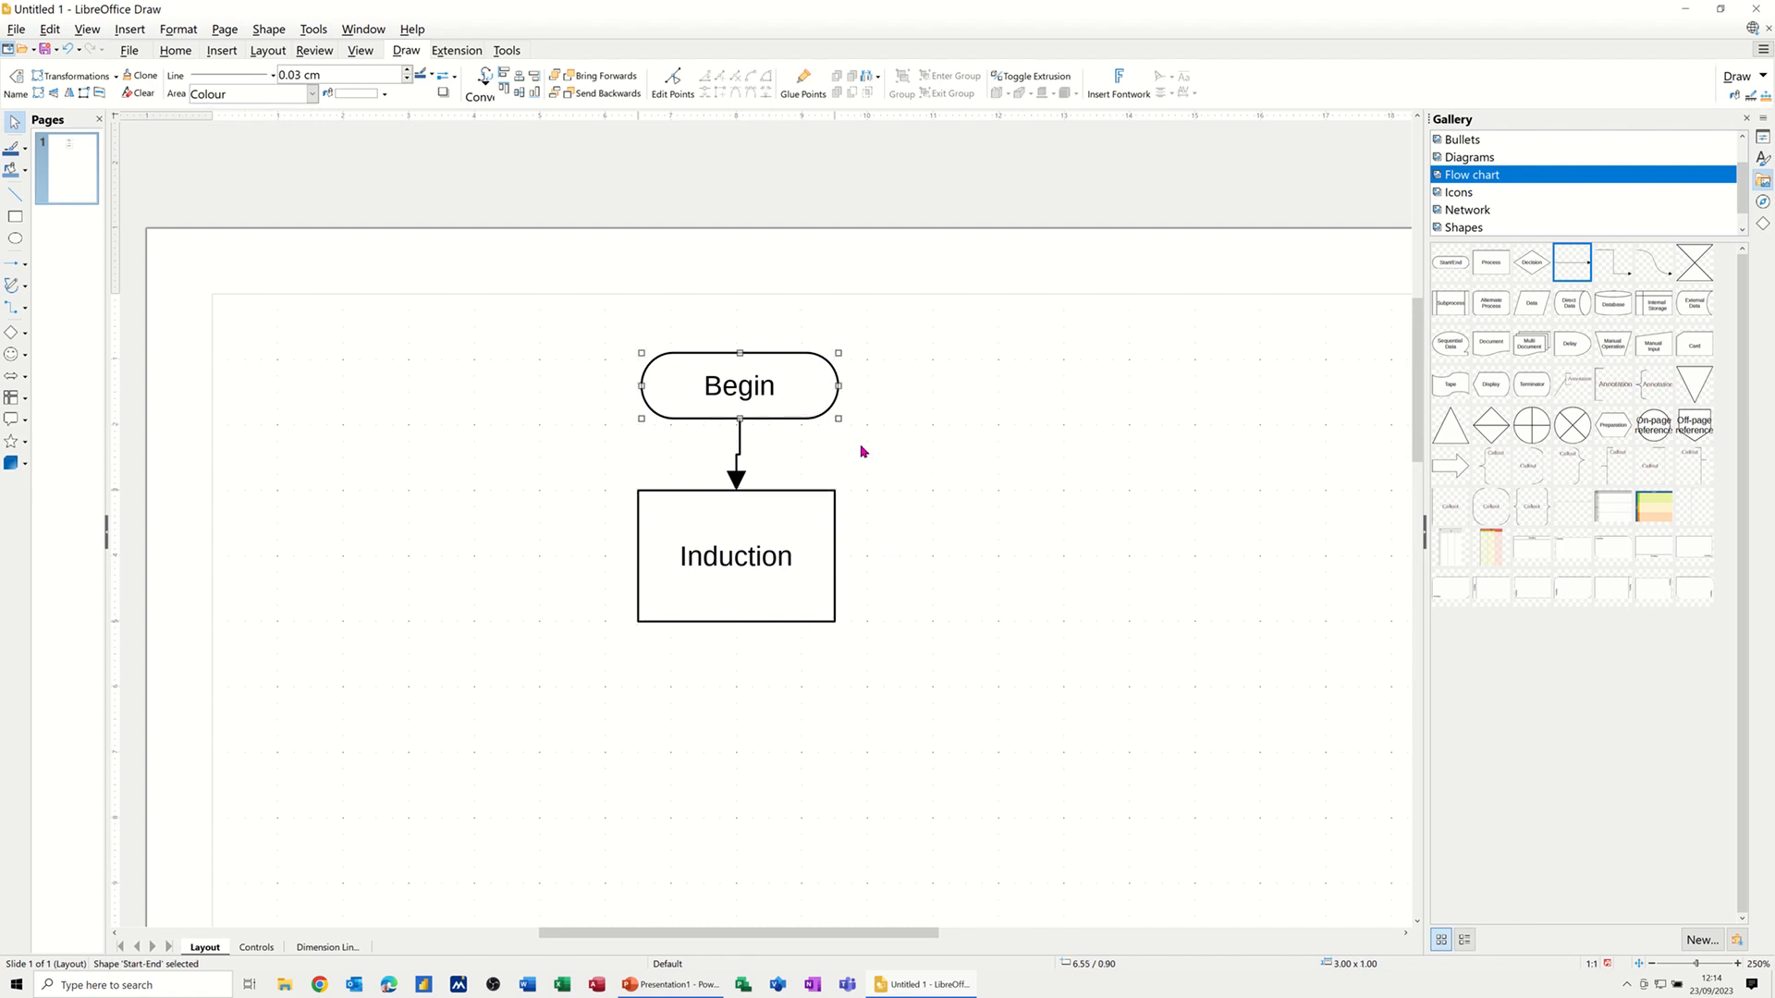
pyautogui.press('Left')
pyautogui.moveTo(796, 420); pyautogui.dragTo(786, 419)
pyautogui.click(955, 496)
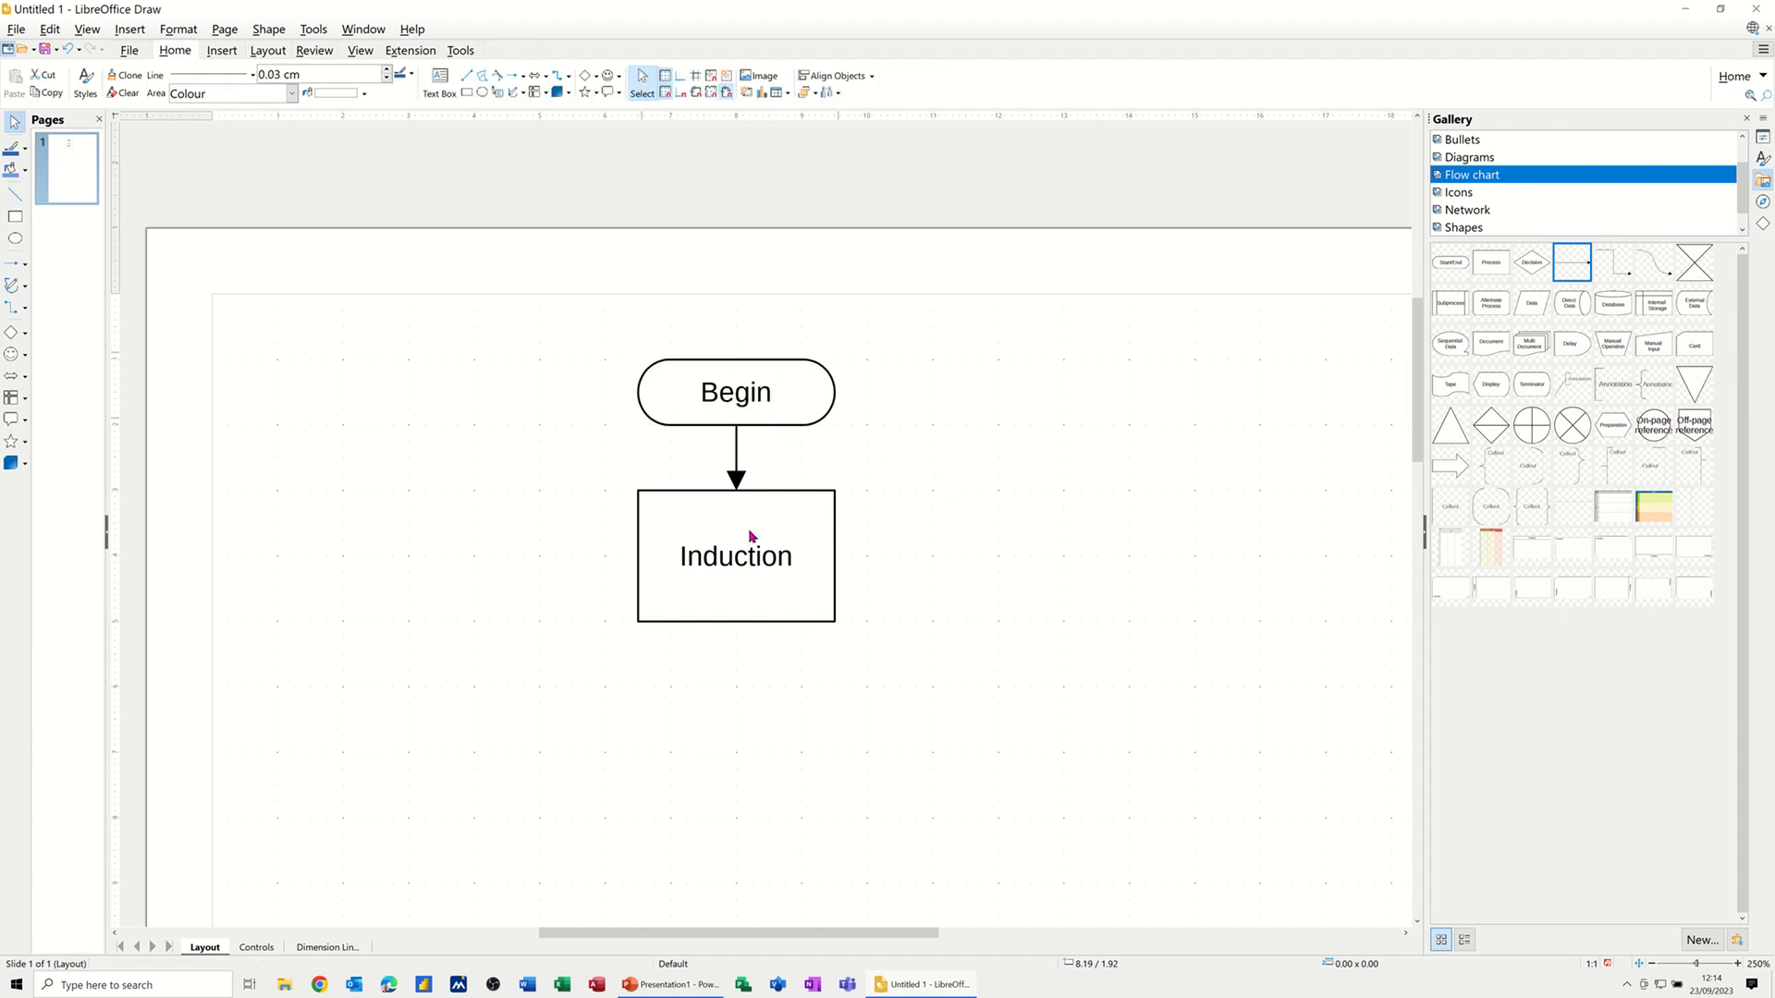
# - Place a Decision shape below the Induction box and attach a Connector from the box's bottom to the diamond's top point
pyautogui.click(764, 562)
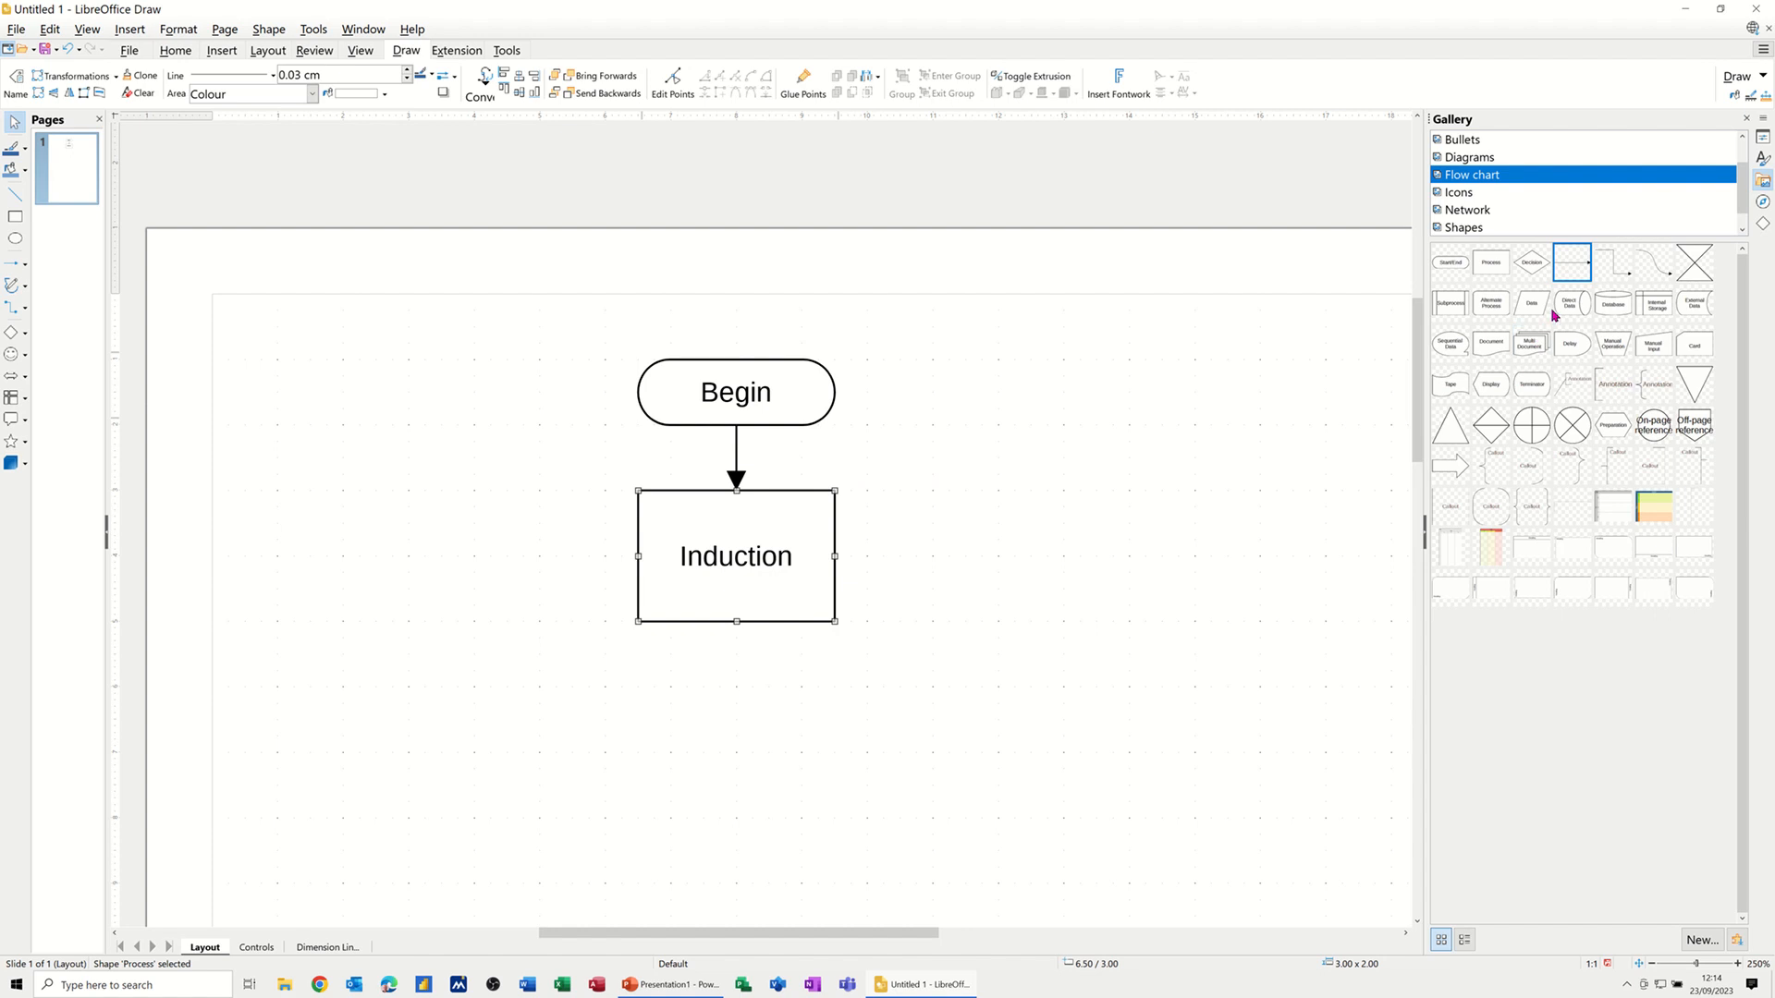
pyautogui.moveTo(1535, 268); pyautogui.dragTo(730, 749)
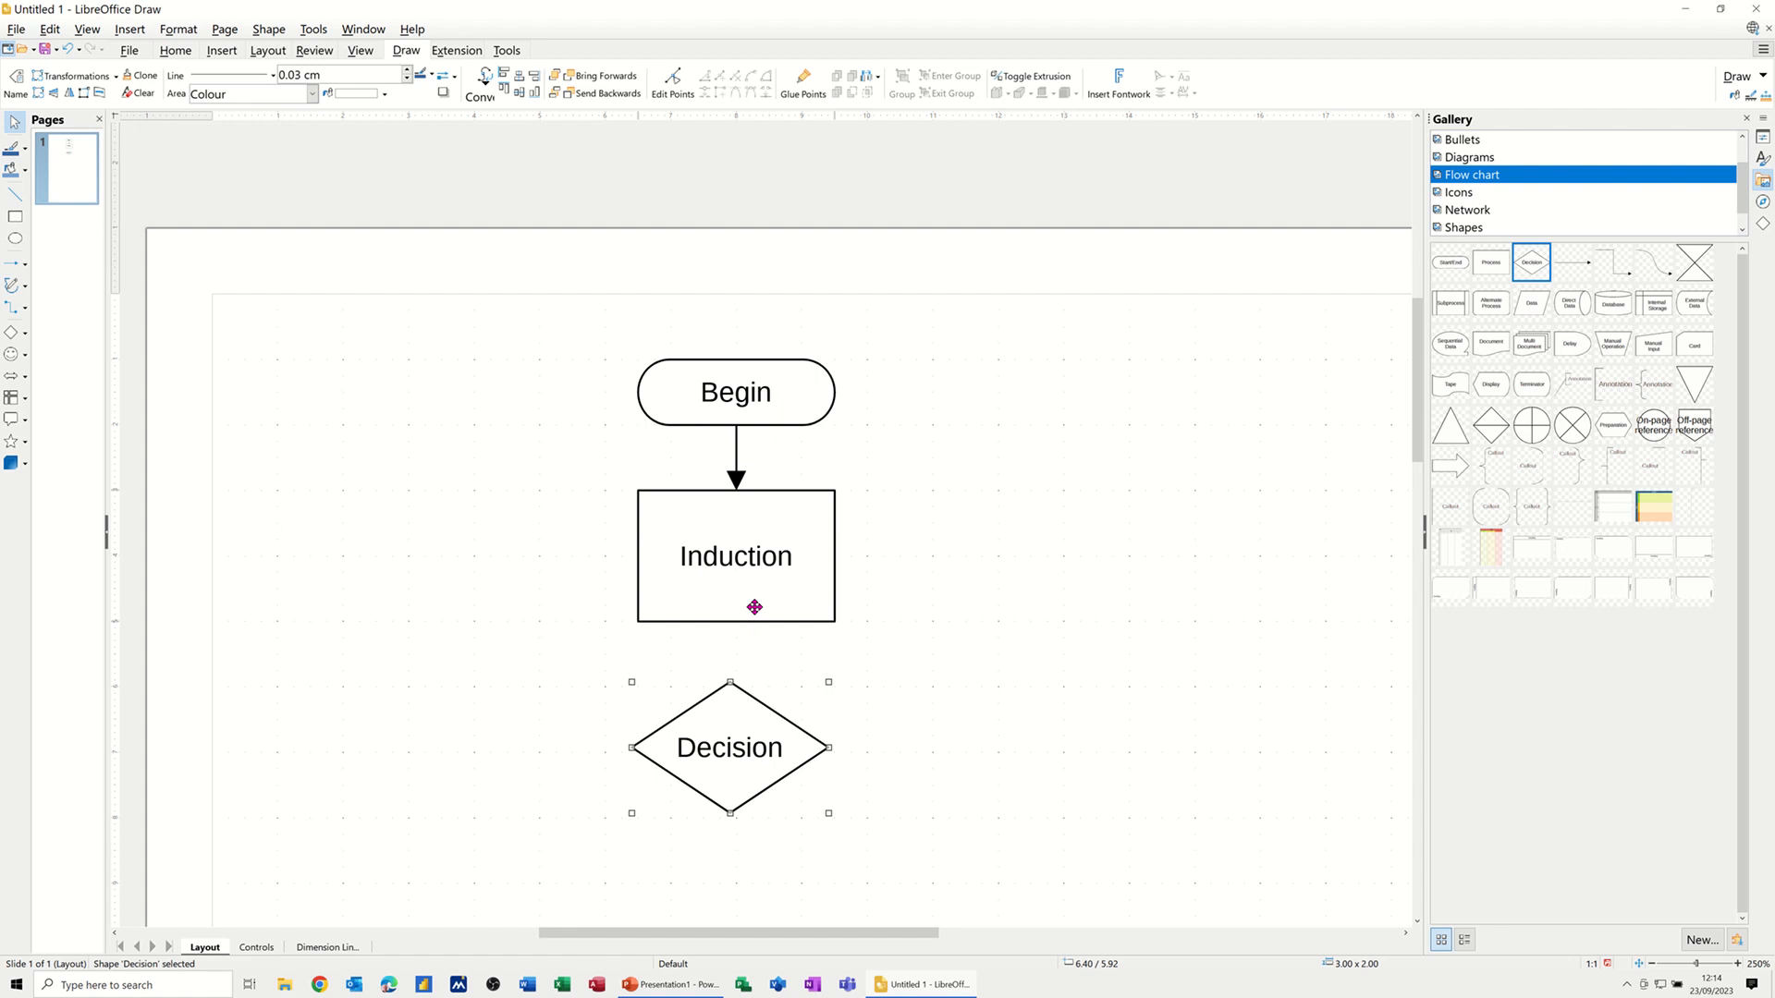
pyautogui.click(1572, 263)
pyautogui.moveTo(1569, 262); pyautogui.dragTo(737, 621)
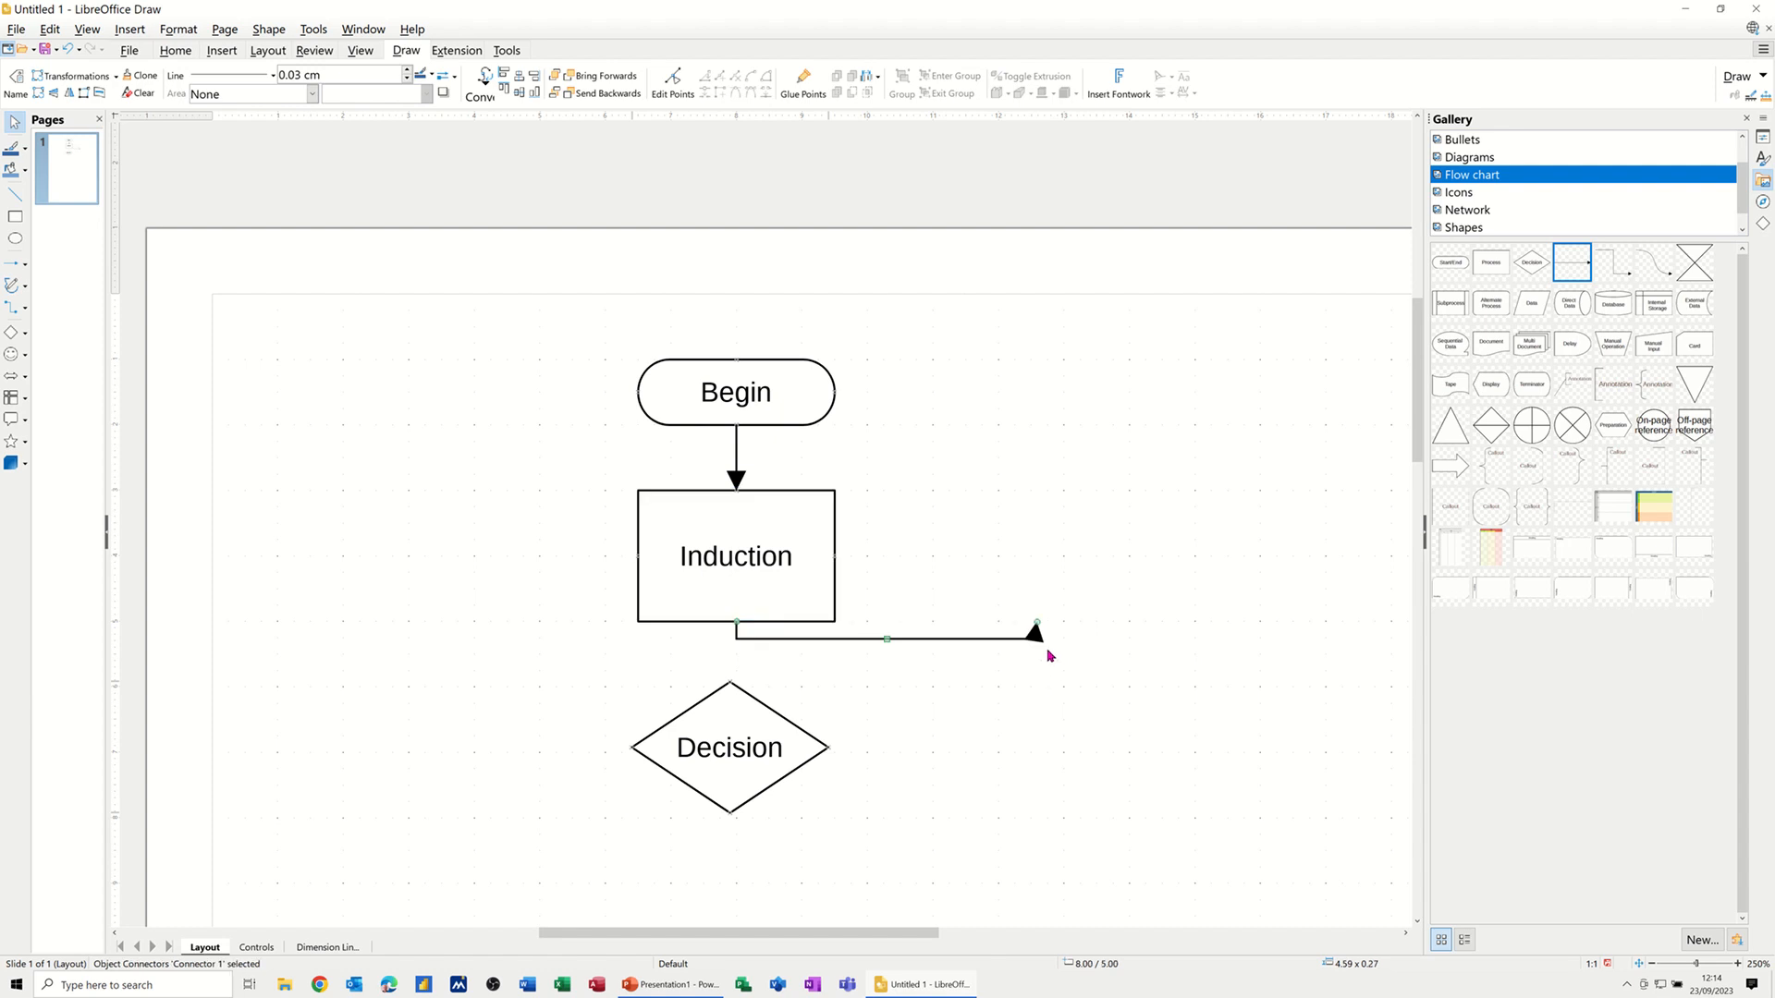
pyautogui.moveTo(1037, 629); pyautogui.dragTo(735, 690)
# - Nudge the Decision diamond into line with the Induction box and label it "Docs Correct"
pyautogui.click(789, 747)
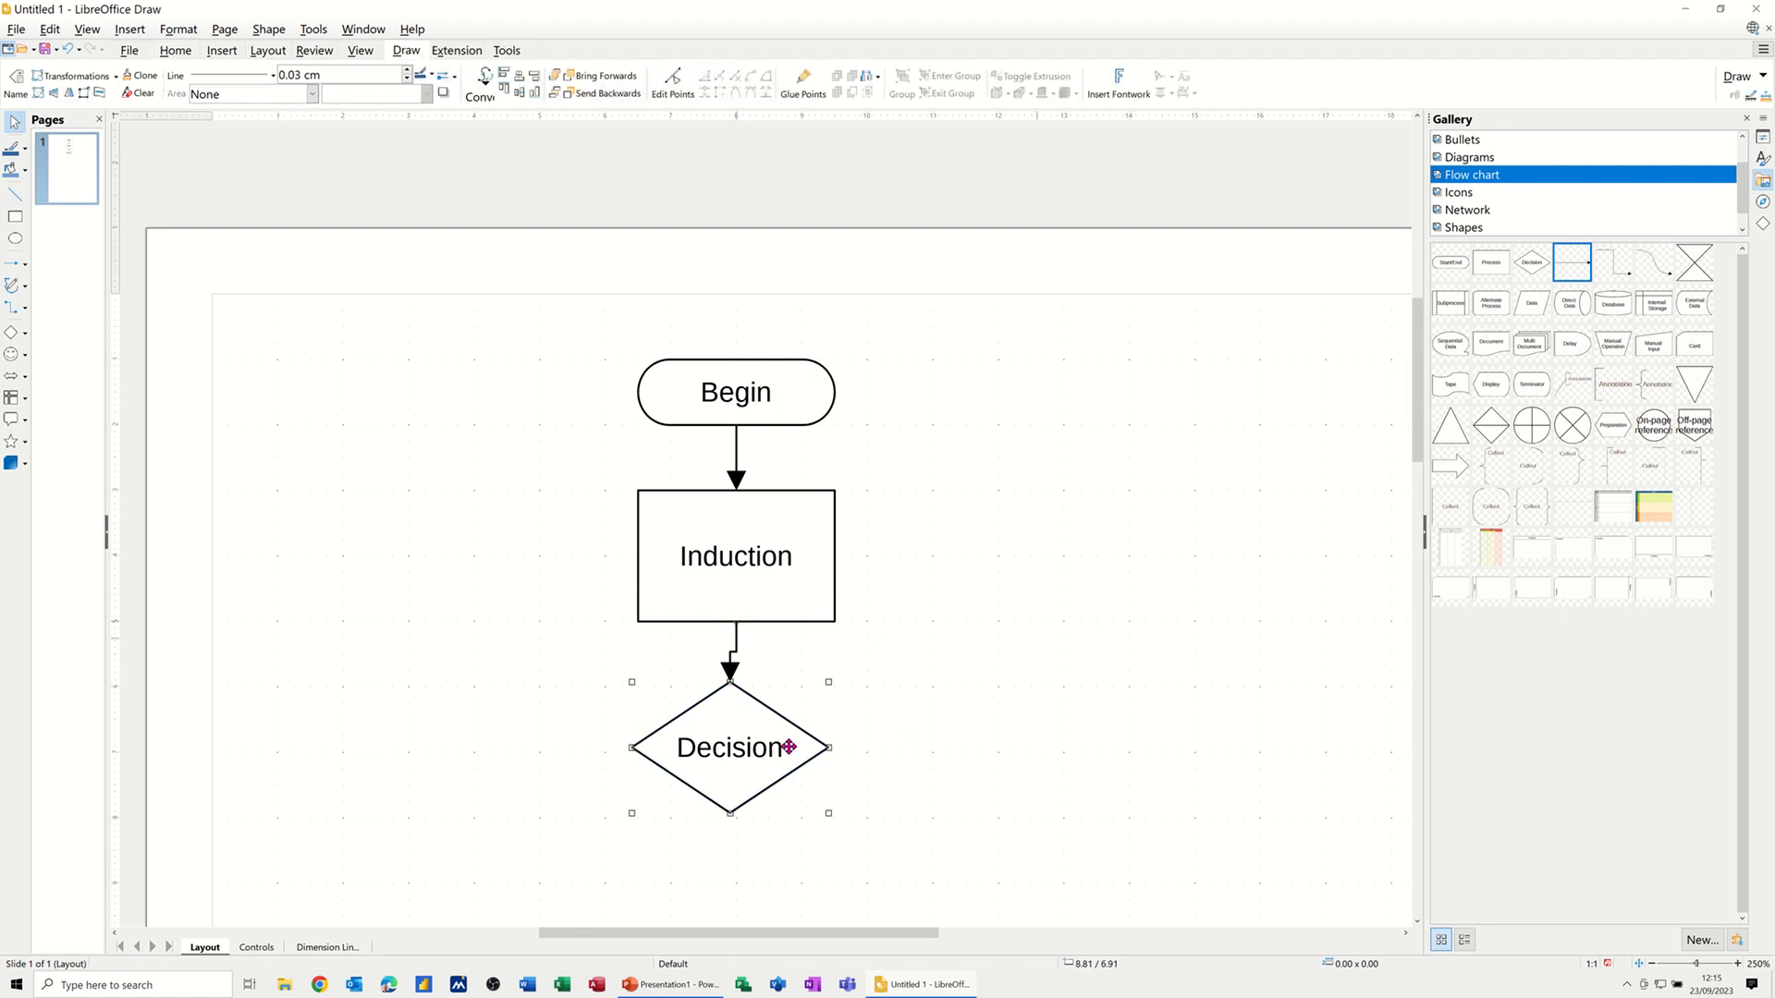
pyautogui.press('Right')
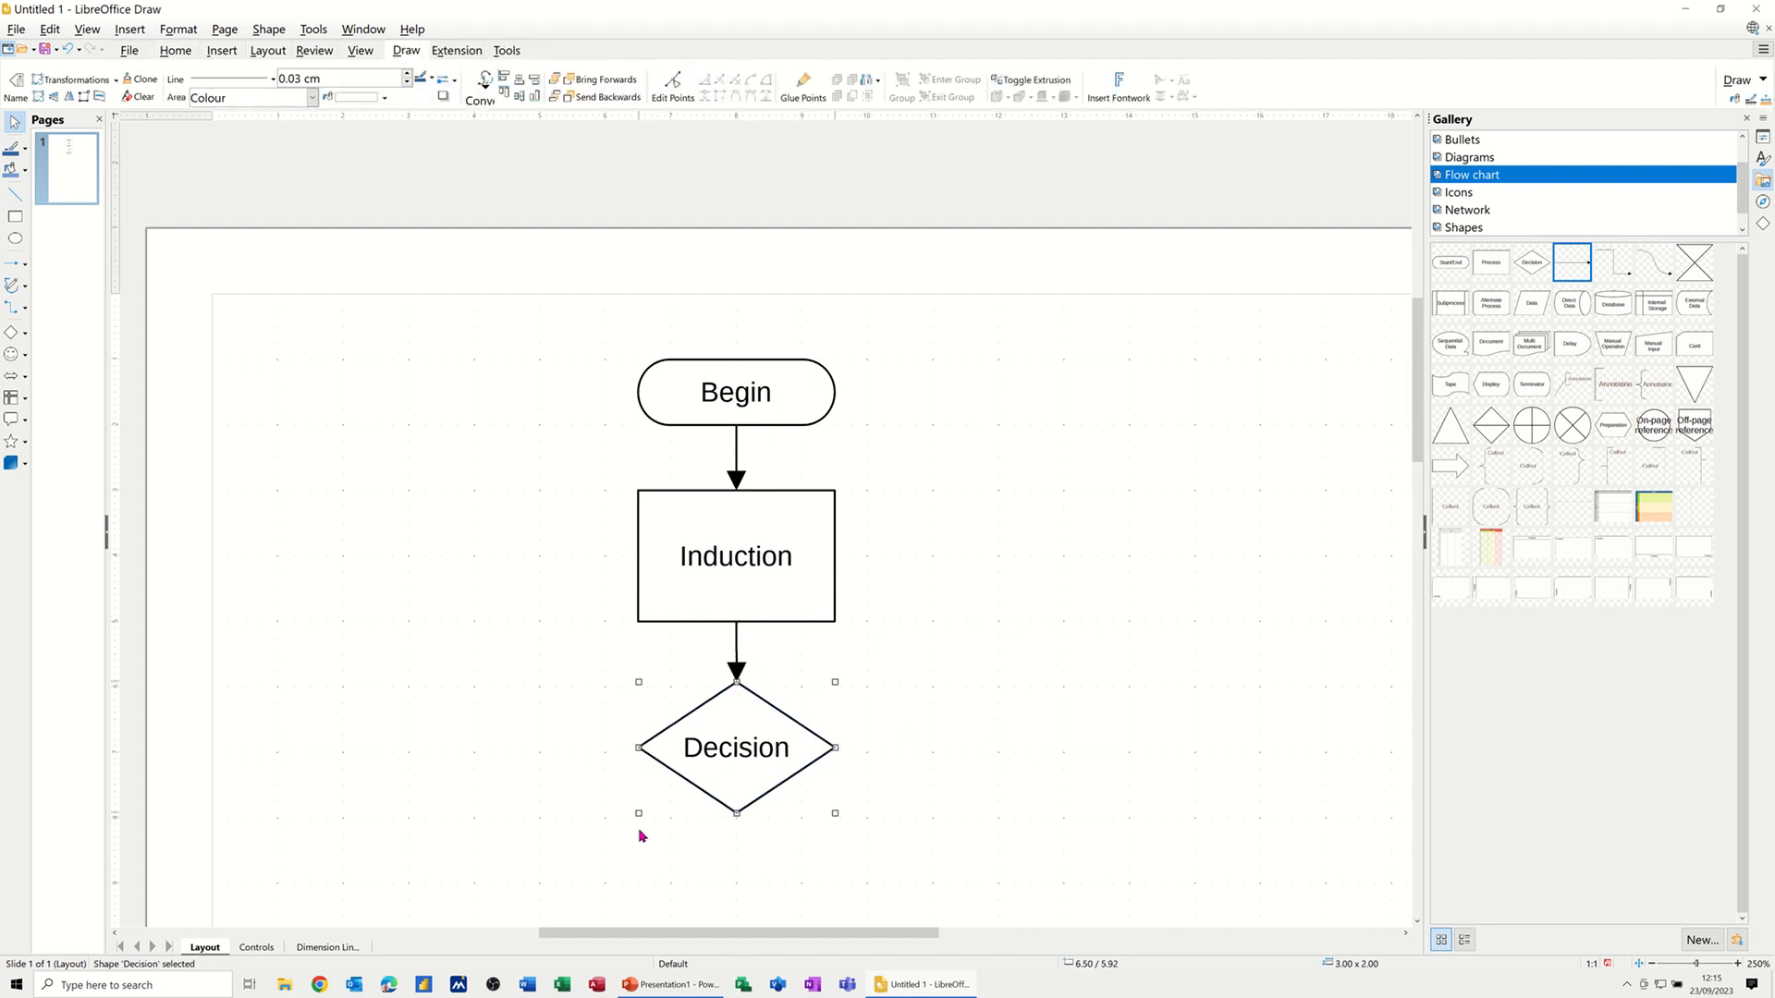
pyautogui.doubleClick(738, 753)
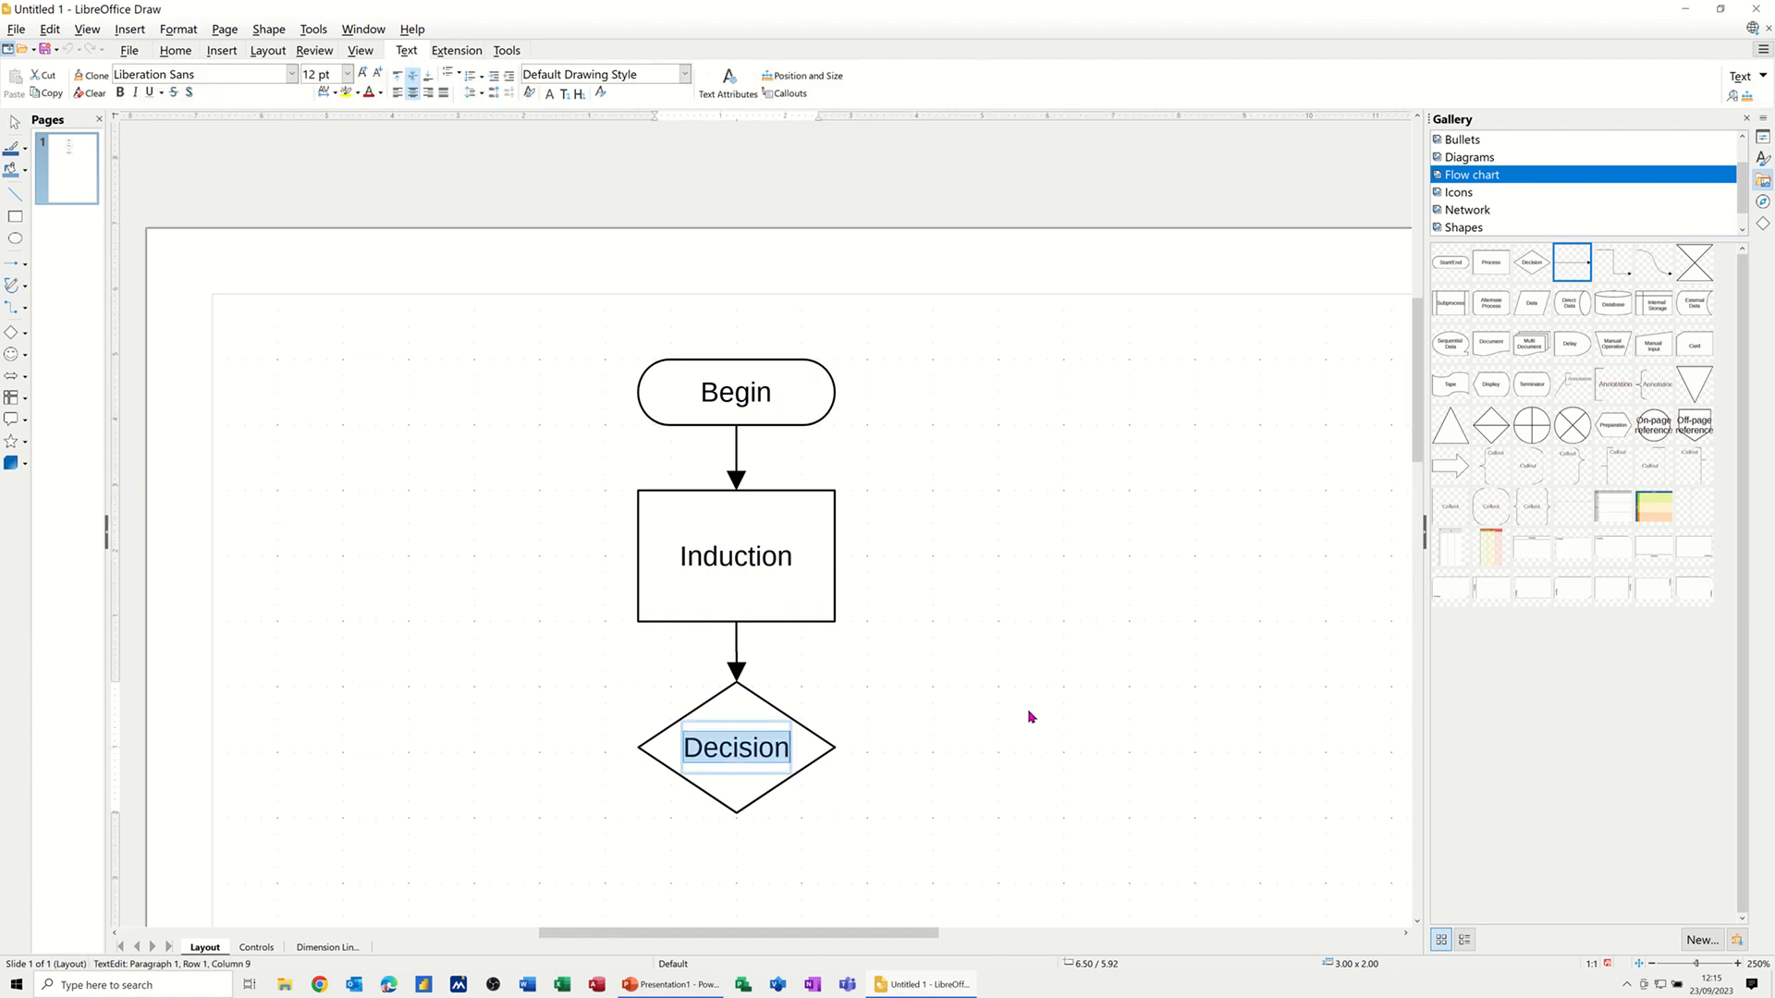
pyautogui.write('Doc')
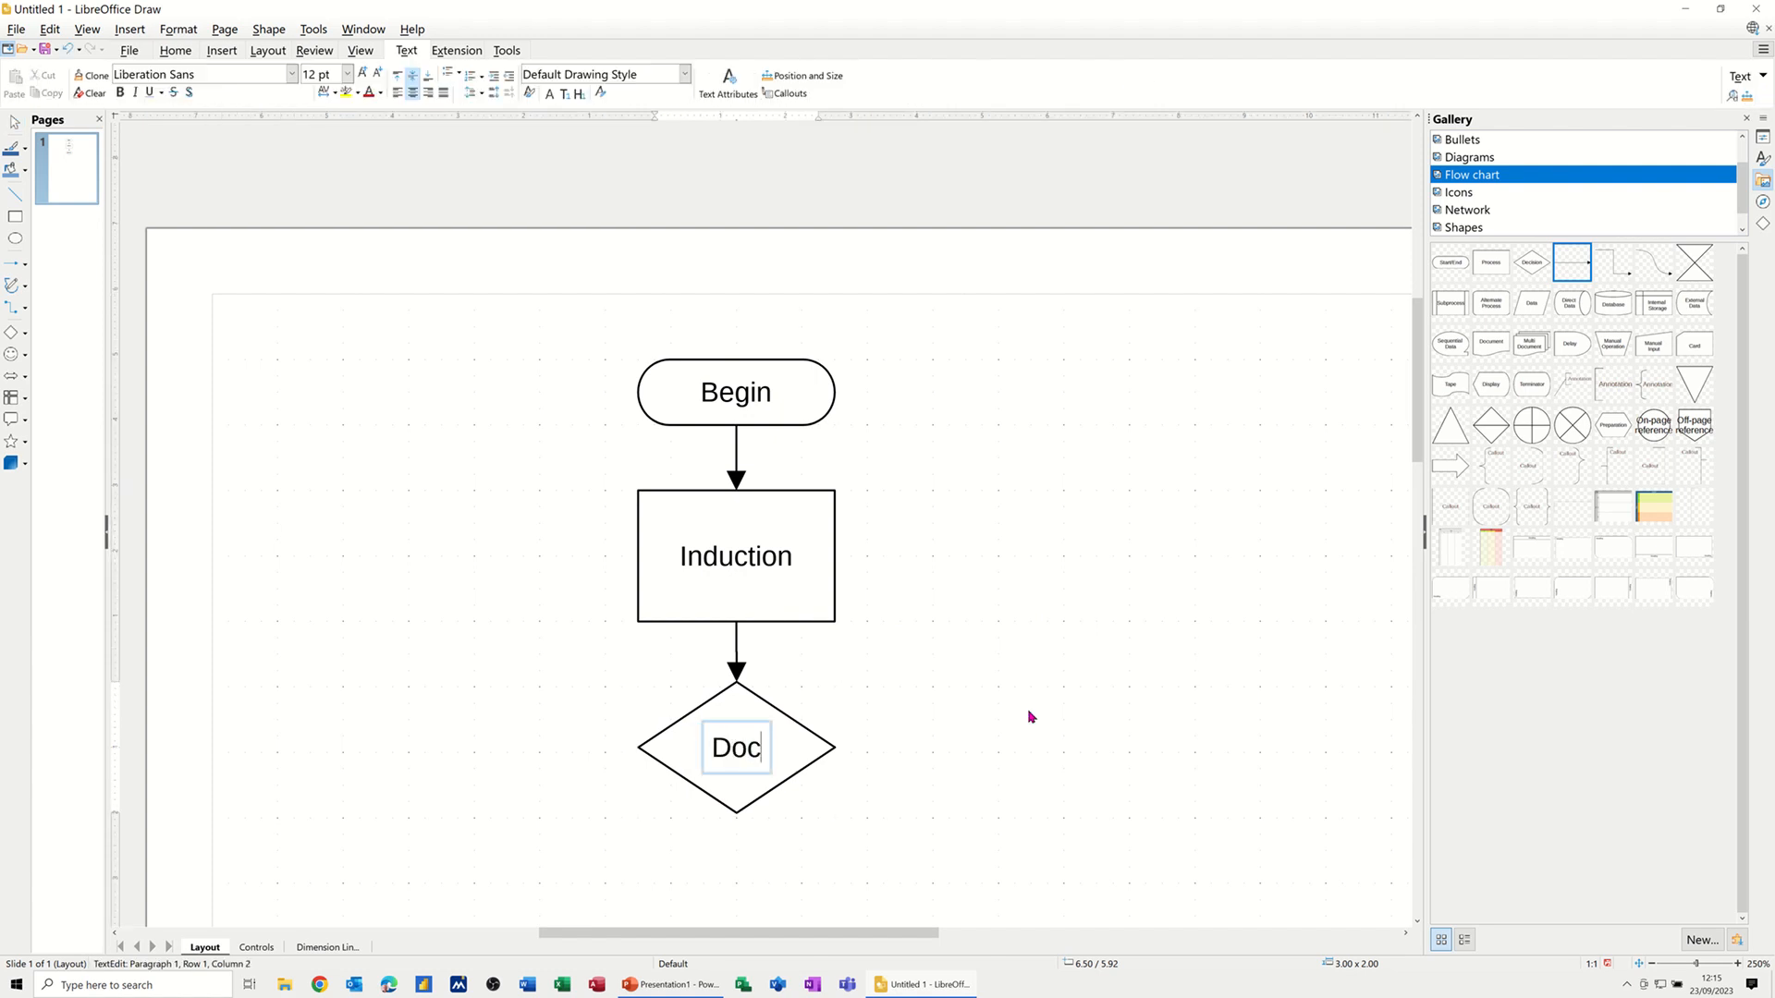
pyautogui.write('s Correct')
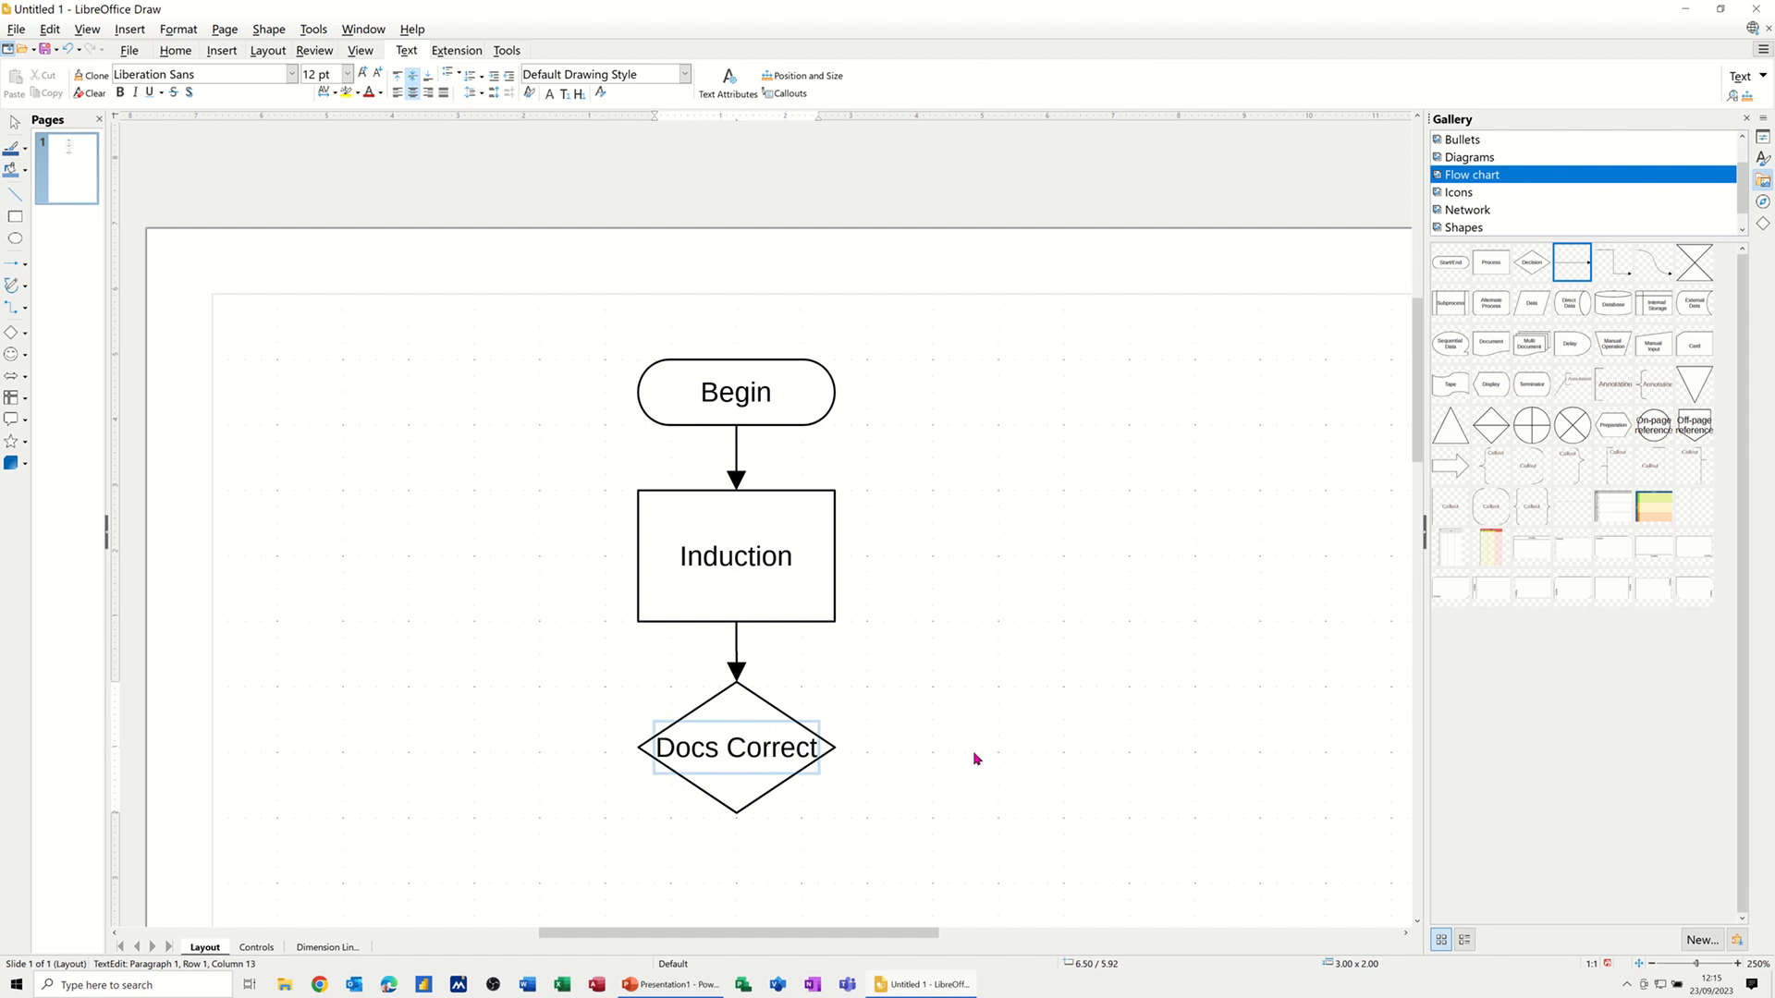
# - Finish the diamond's label and place a Process shape directly below the Docs Correct decision
pyautogui.click(908, 777)
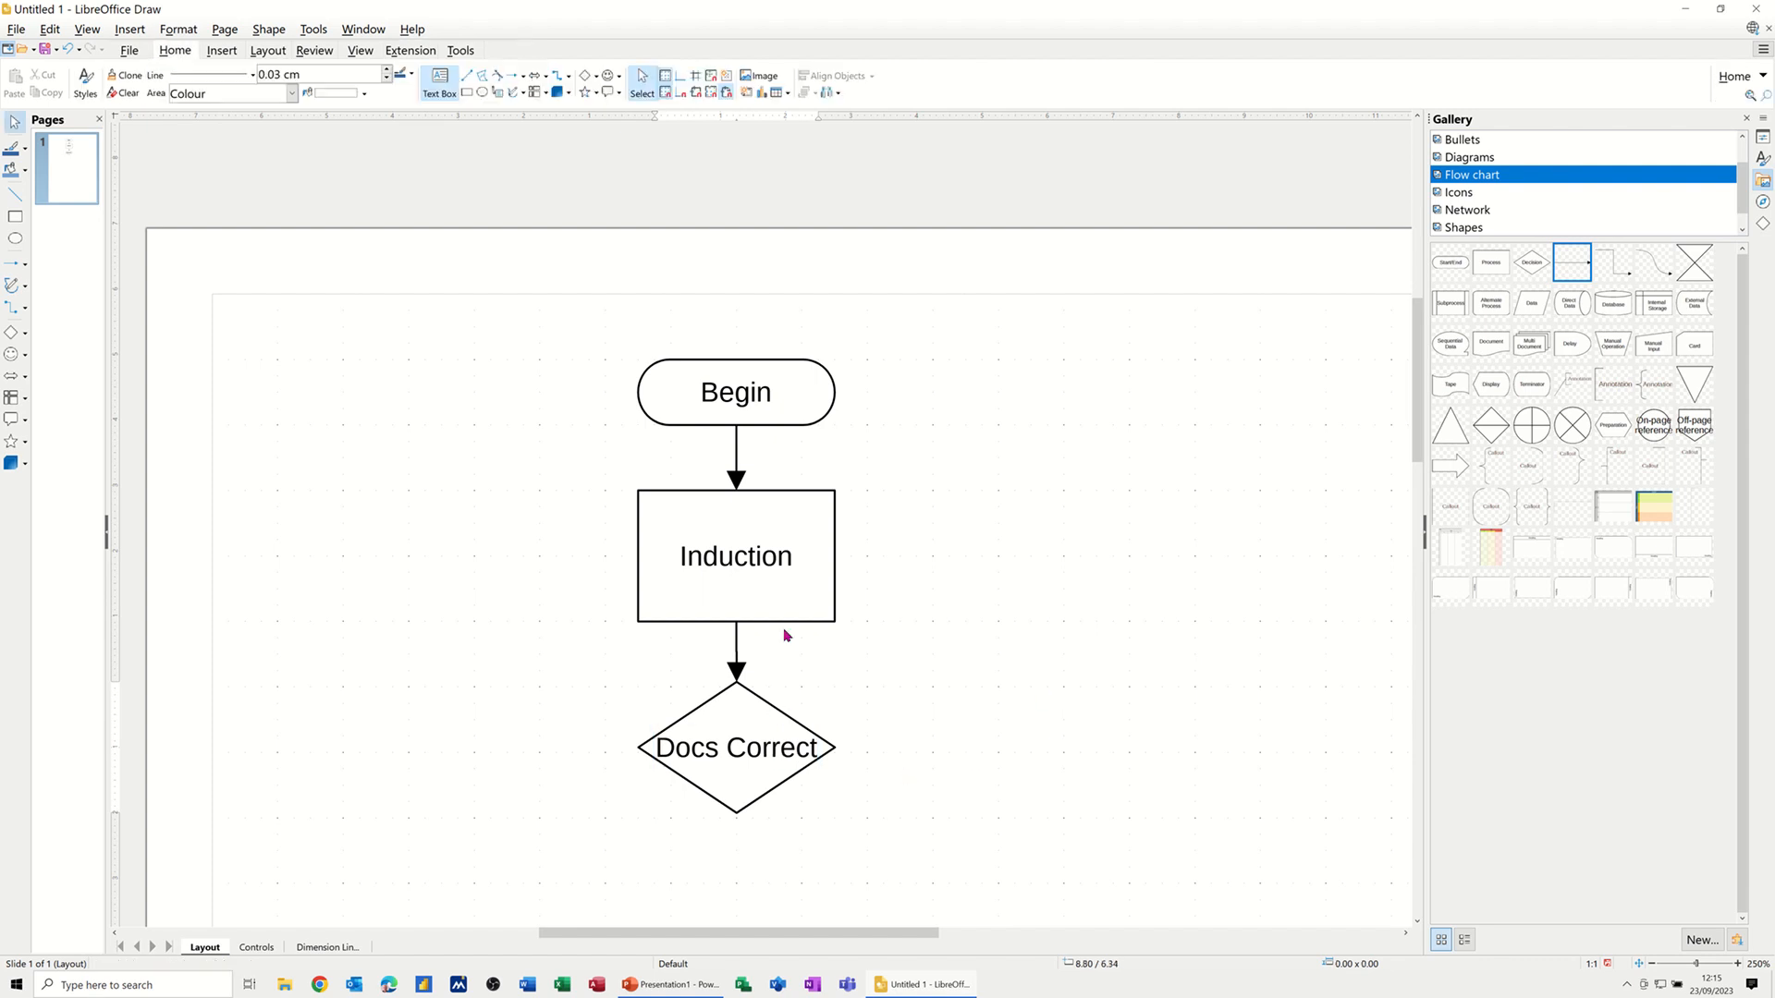
pyautogui.scroll(-2, 1054, 476)
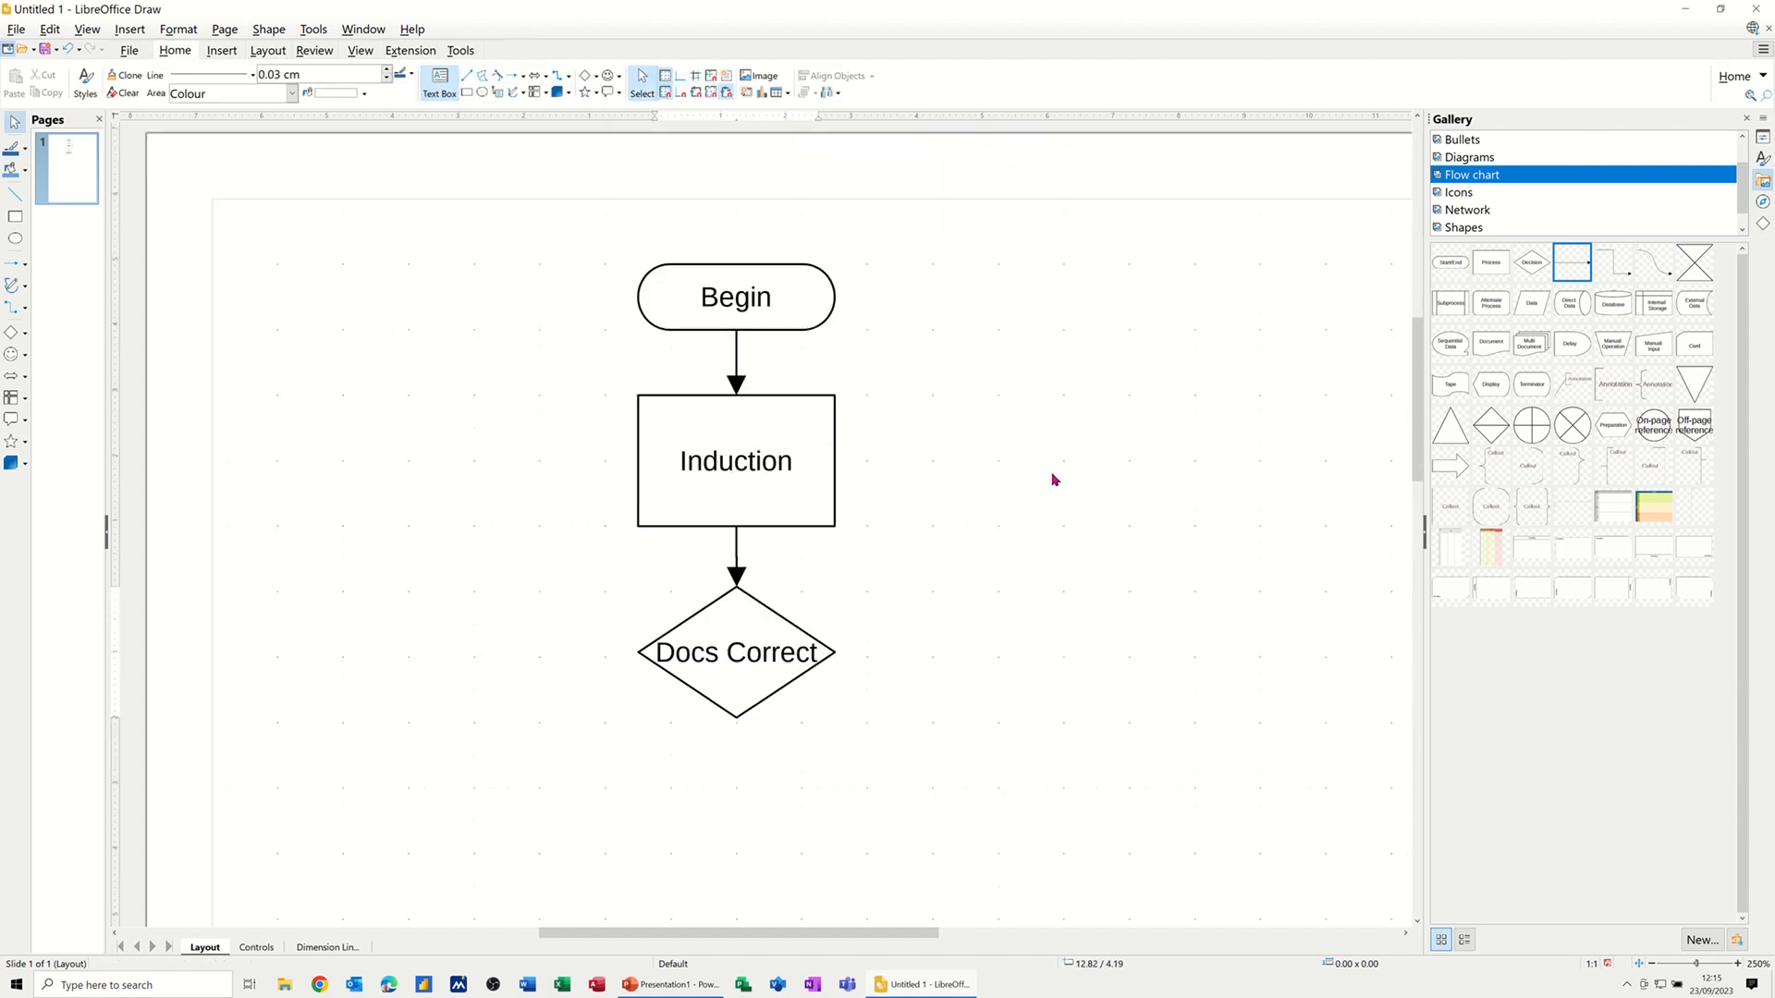
pyautogui.click(1499, 267)
pyautogui.moveTo(1498, 267)
pyautogui.mouseDown()
pyautogui.moveTo(1421, 477)
pyautogui.moveTo(865, 924)
pyautogui.moveTo(727, 826)
pyautogui.moveTo(779, 821)
pyautogui.mouseUp()
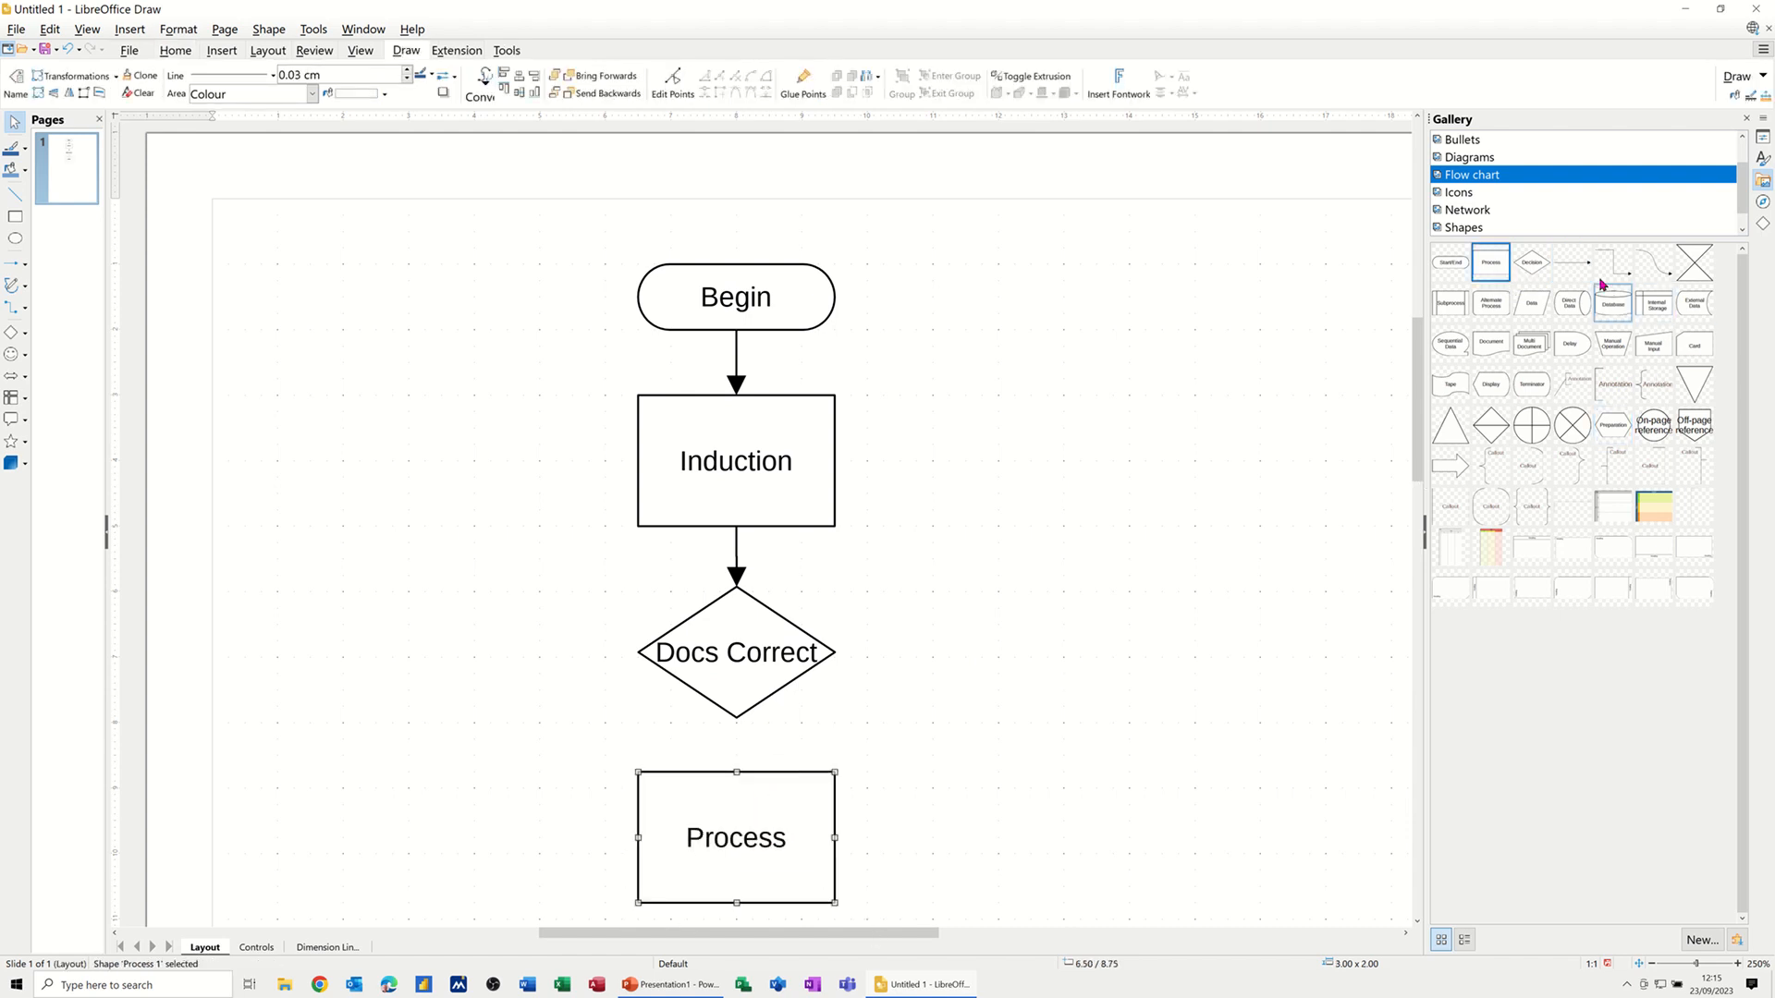
# - Add a Connector from the Docs Correct diamond's bottom point to the top of the Process box below it
pyautogui.moveTo(1585, 267); pyautogui.dragTo(795, 715)
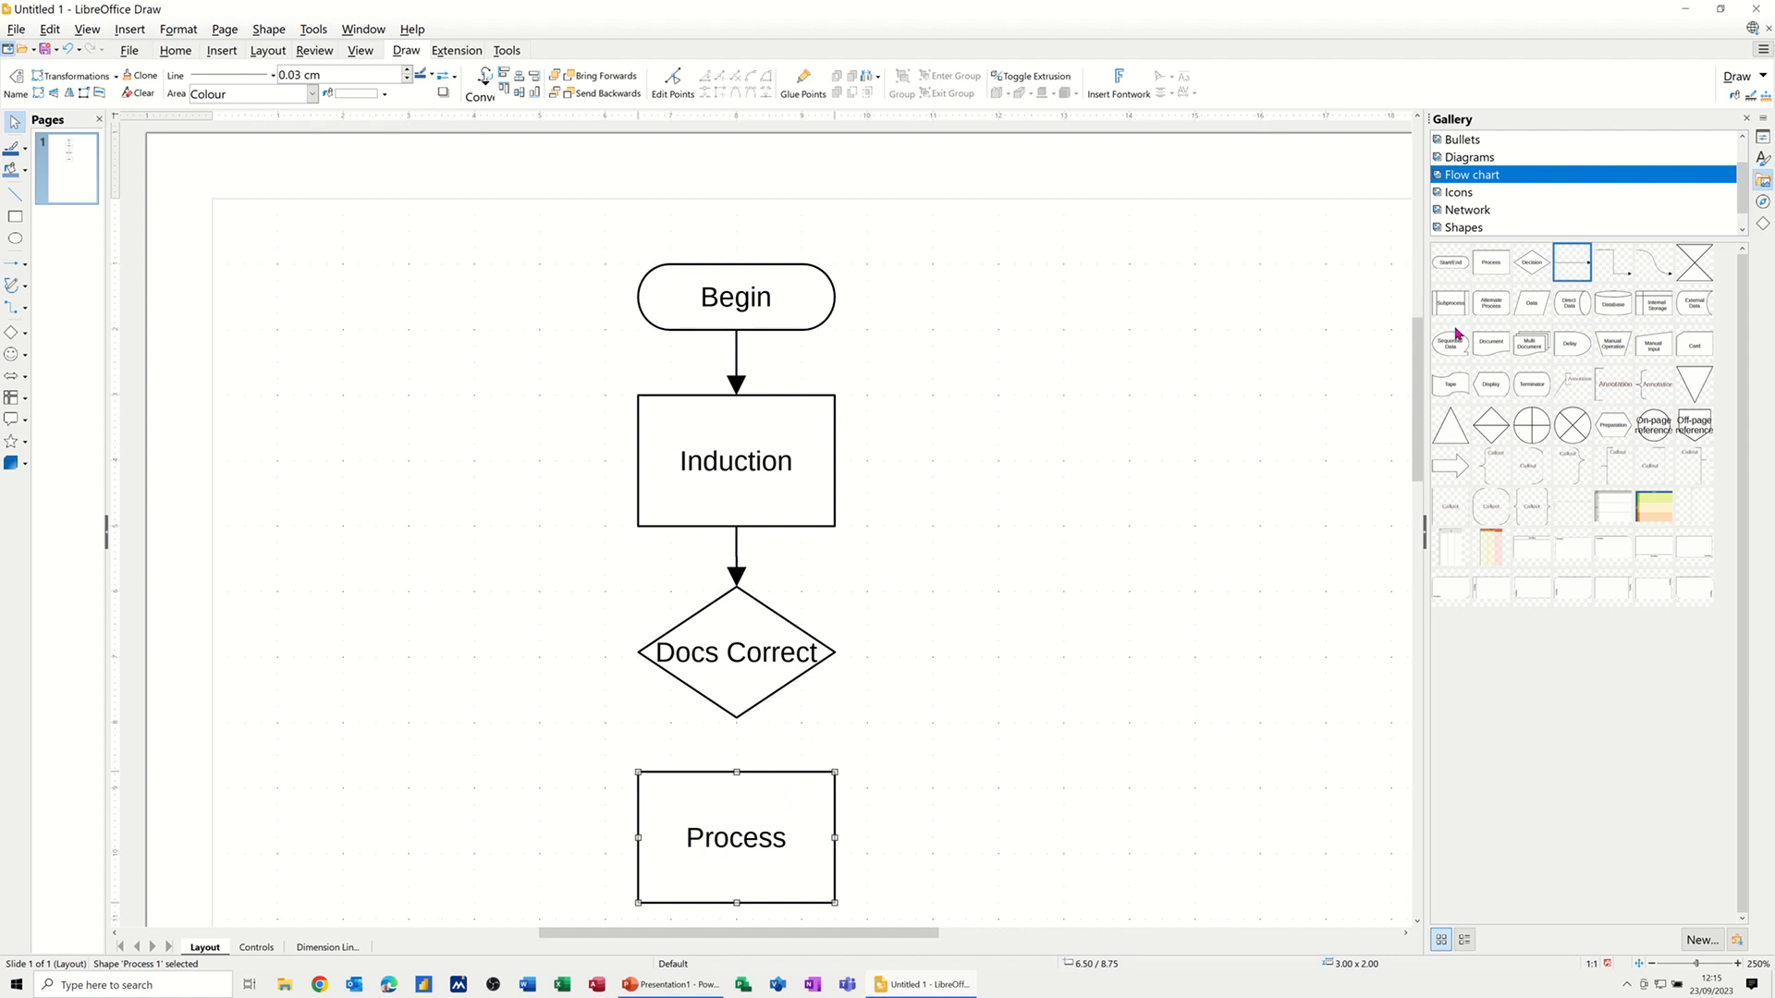
pyautogui.moveTo(1572, 268); pyautogui.dragTo(737, 719)
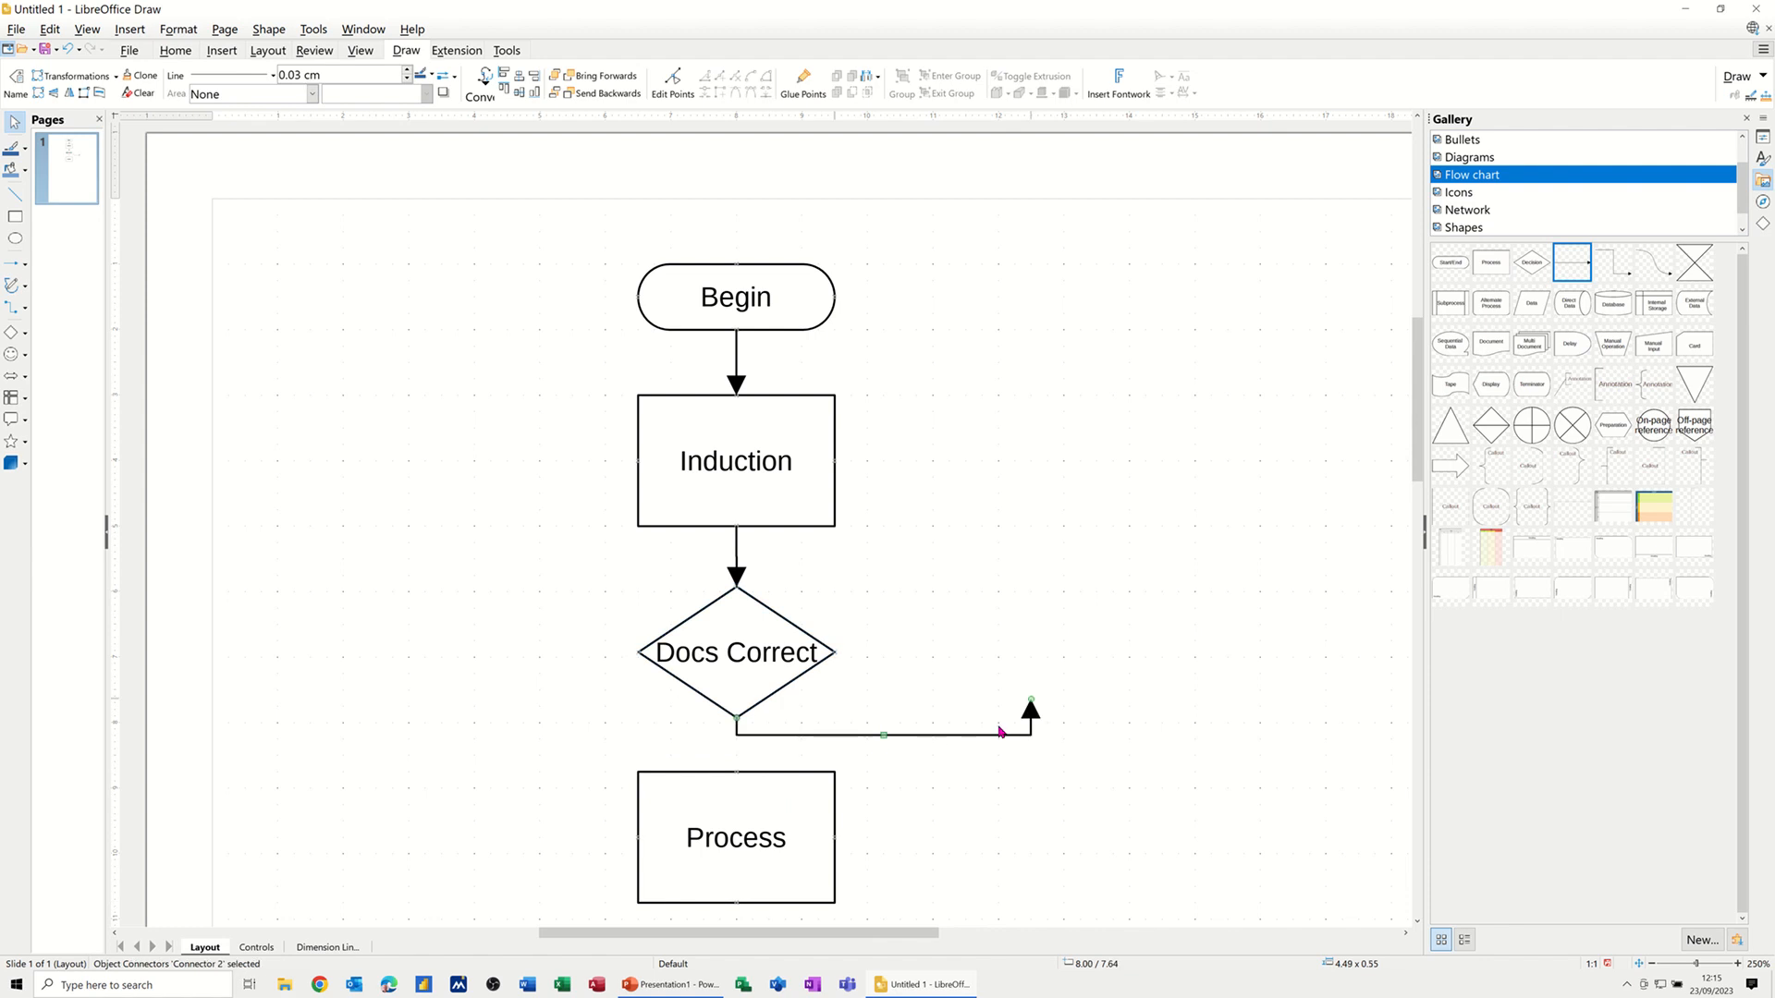
pyautogui.moveTo(1032, 703)
pyautogui.mouseDown()
pyautogui.moveTo(751, 744)
pyautogui.moveTo(736, 776)
pyautogui.mouseUp()
pyautogui.click(819, 767)
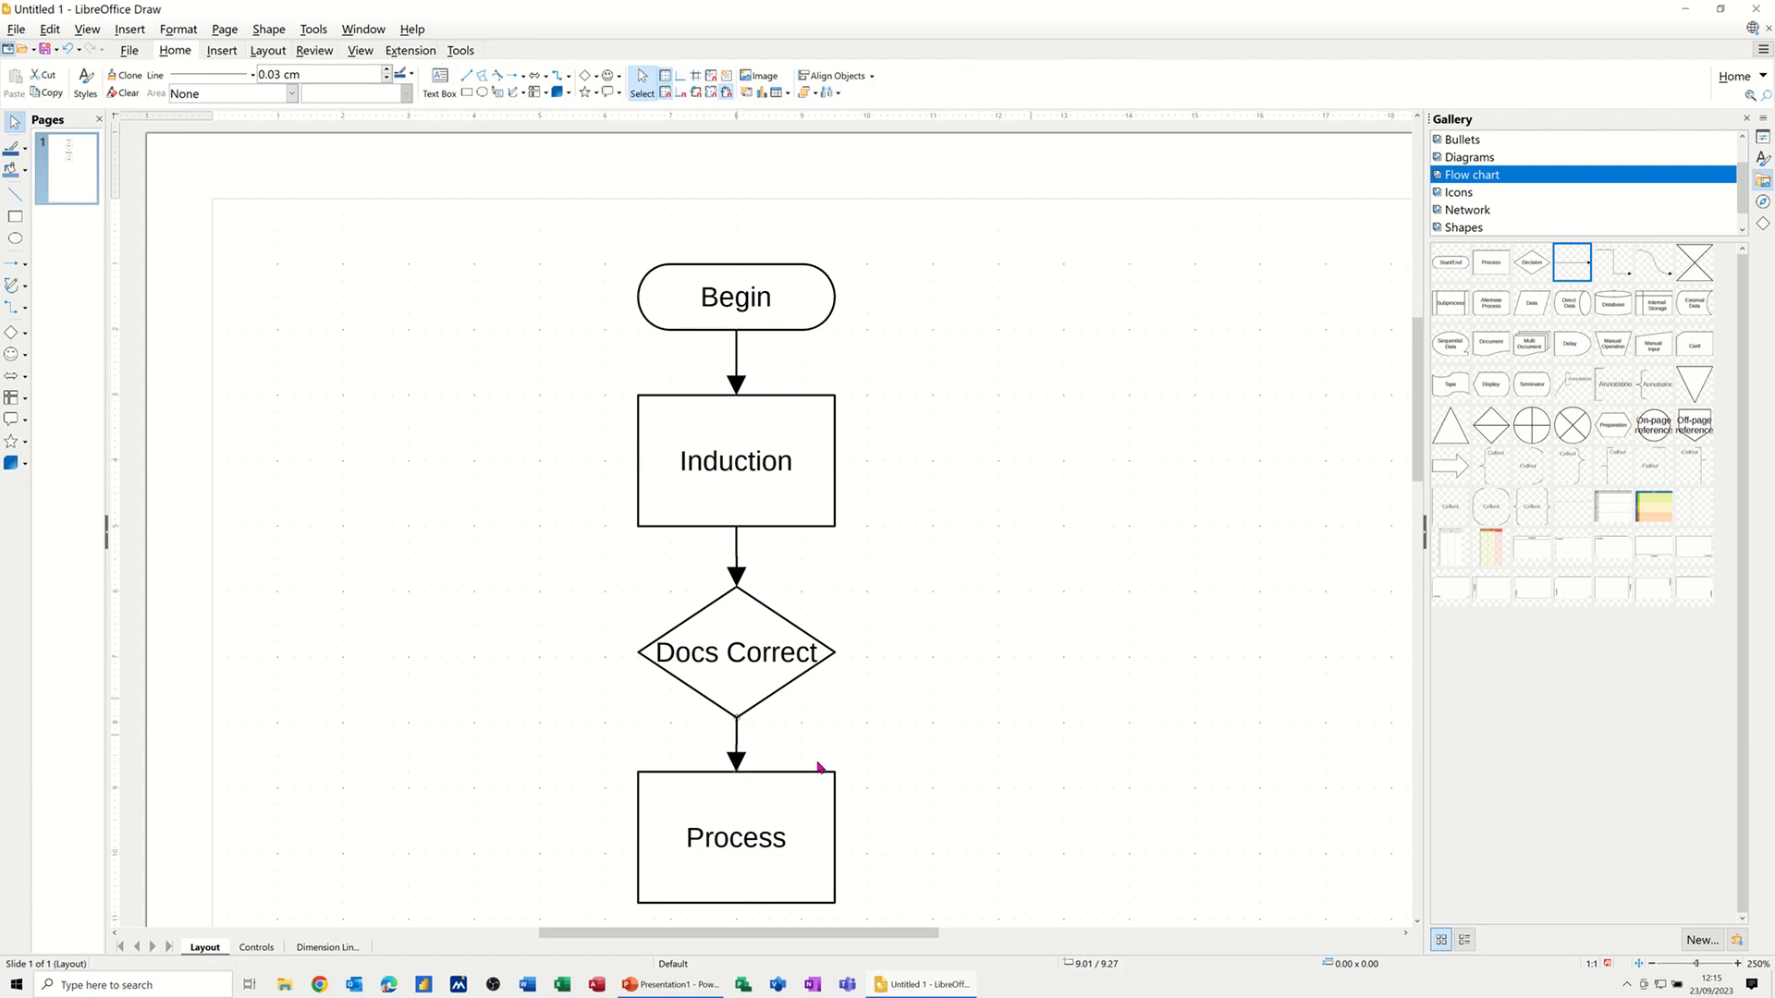
# - Label the connector below Docs Correct "Yes" and move the Process box down to lengthen the connector
pyautogui.doubleClick(737, 740)
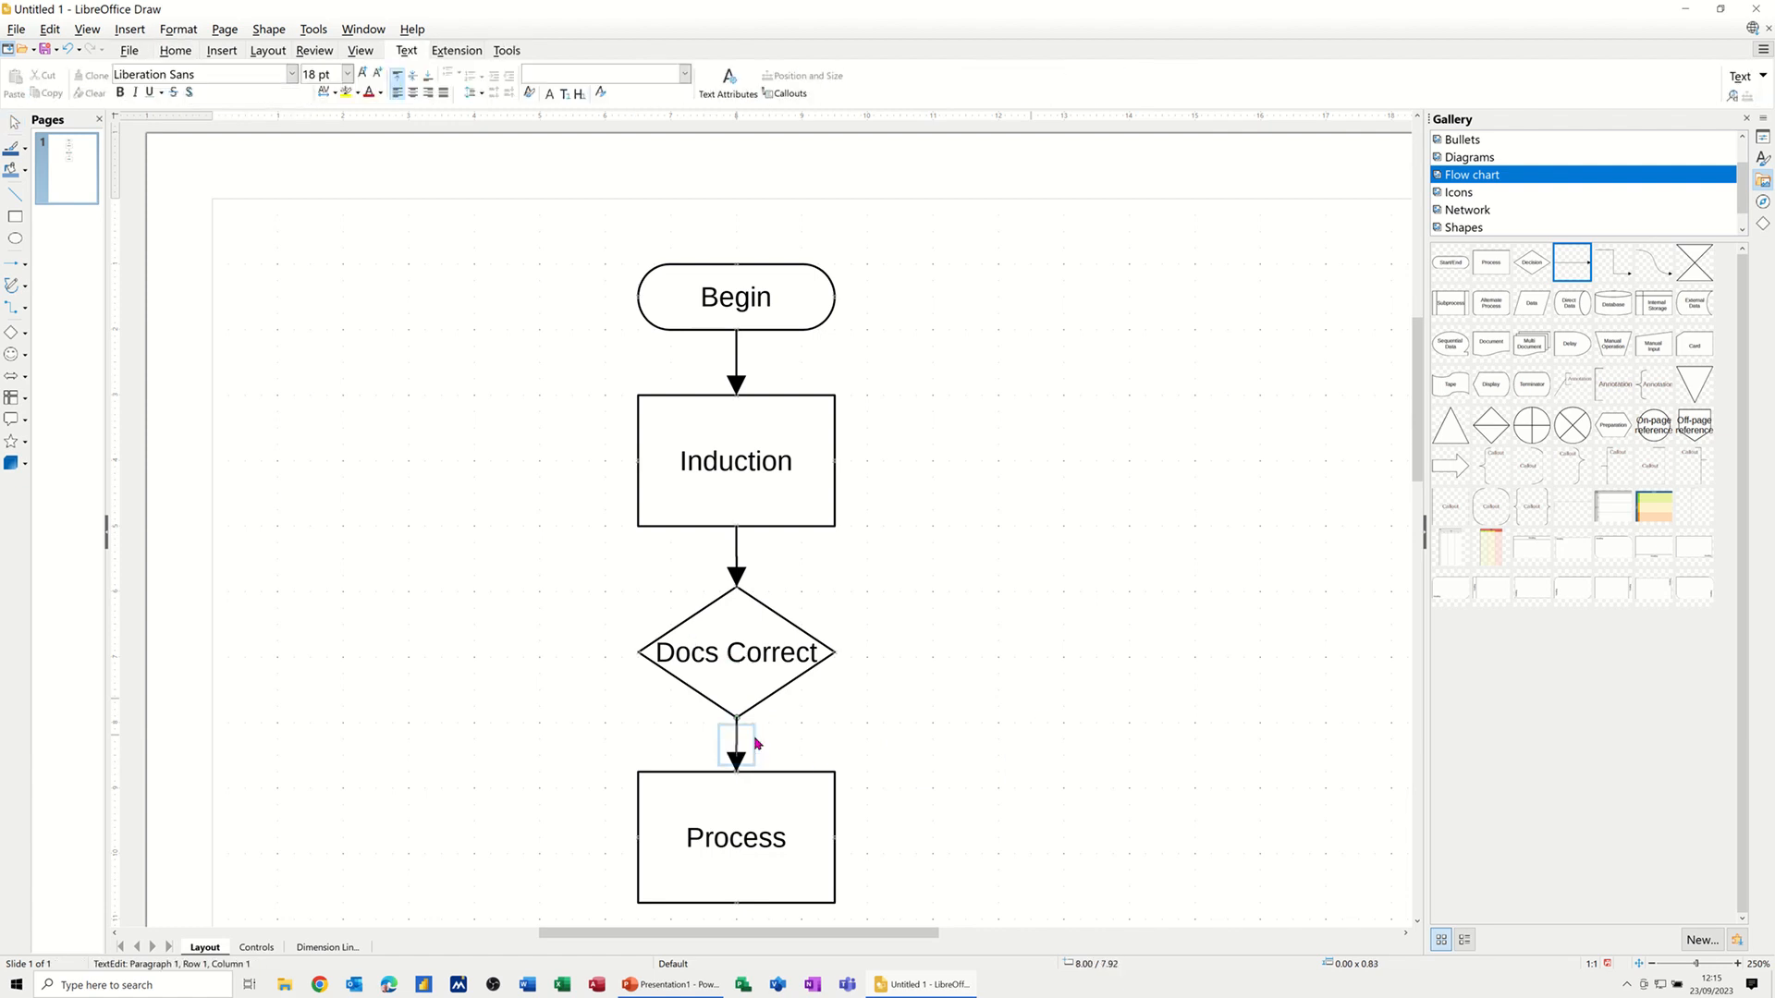
pyautogui.write('Yes')
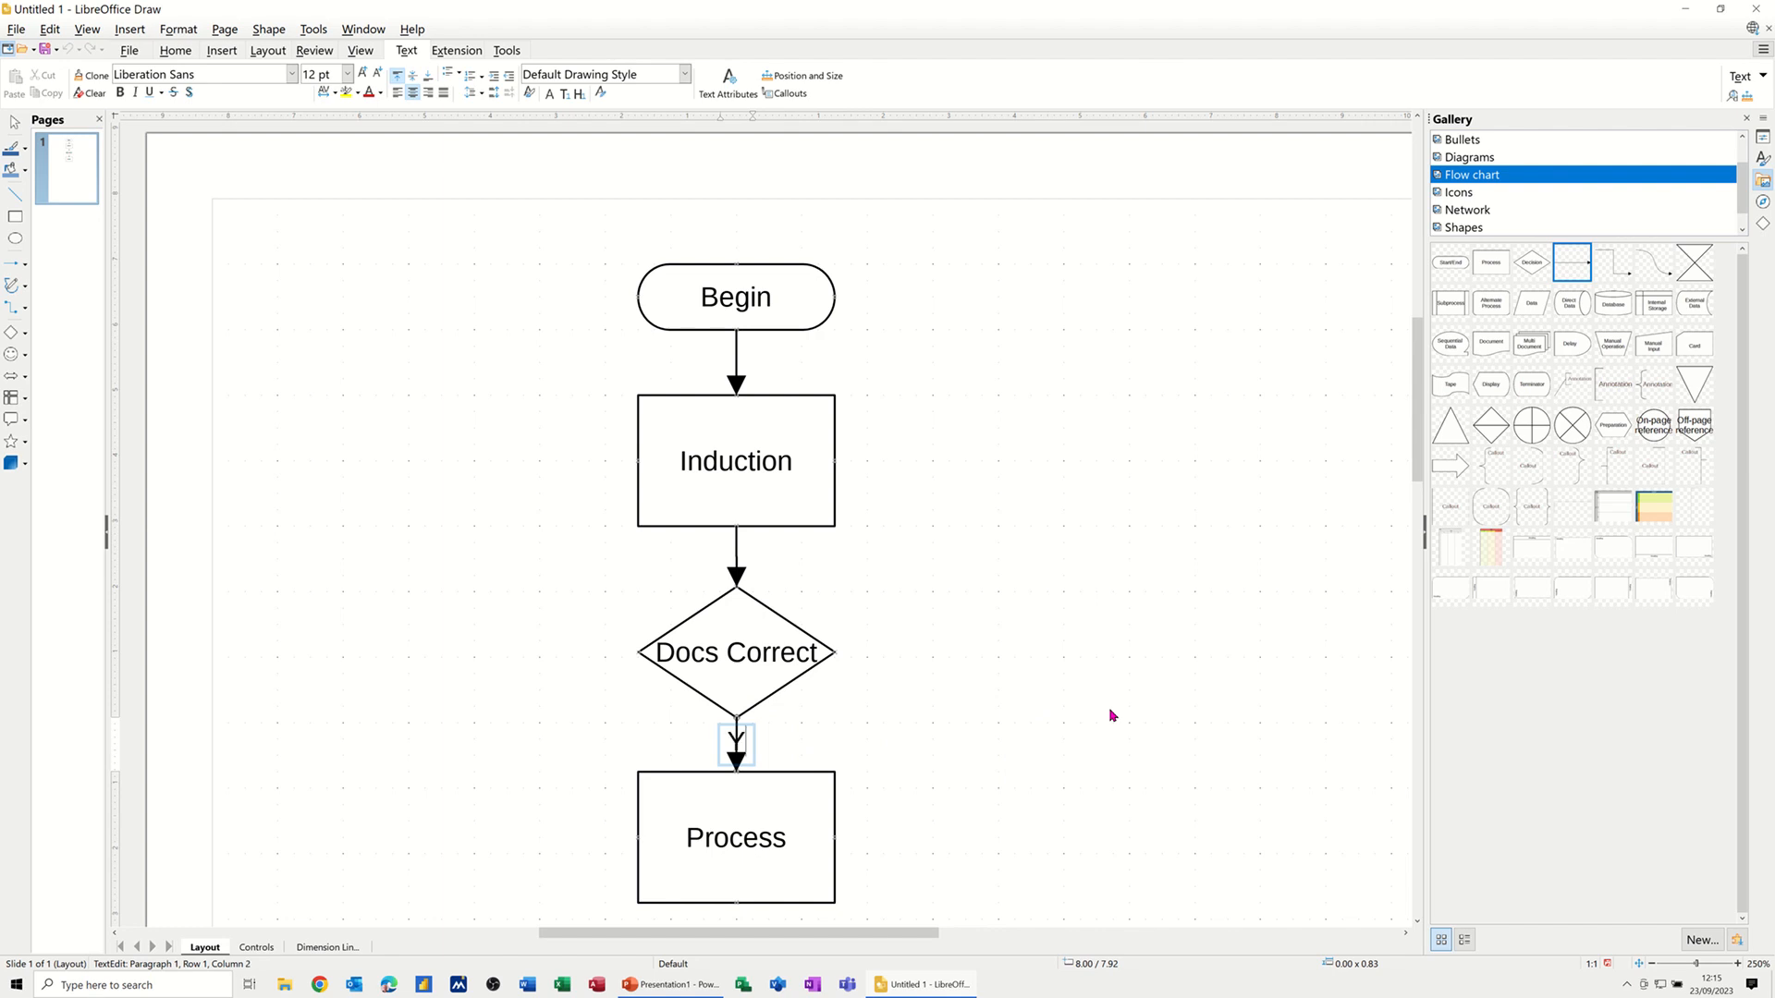
pyautogui.click(893, 726)
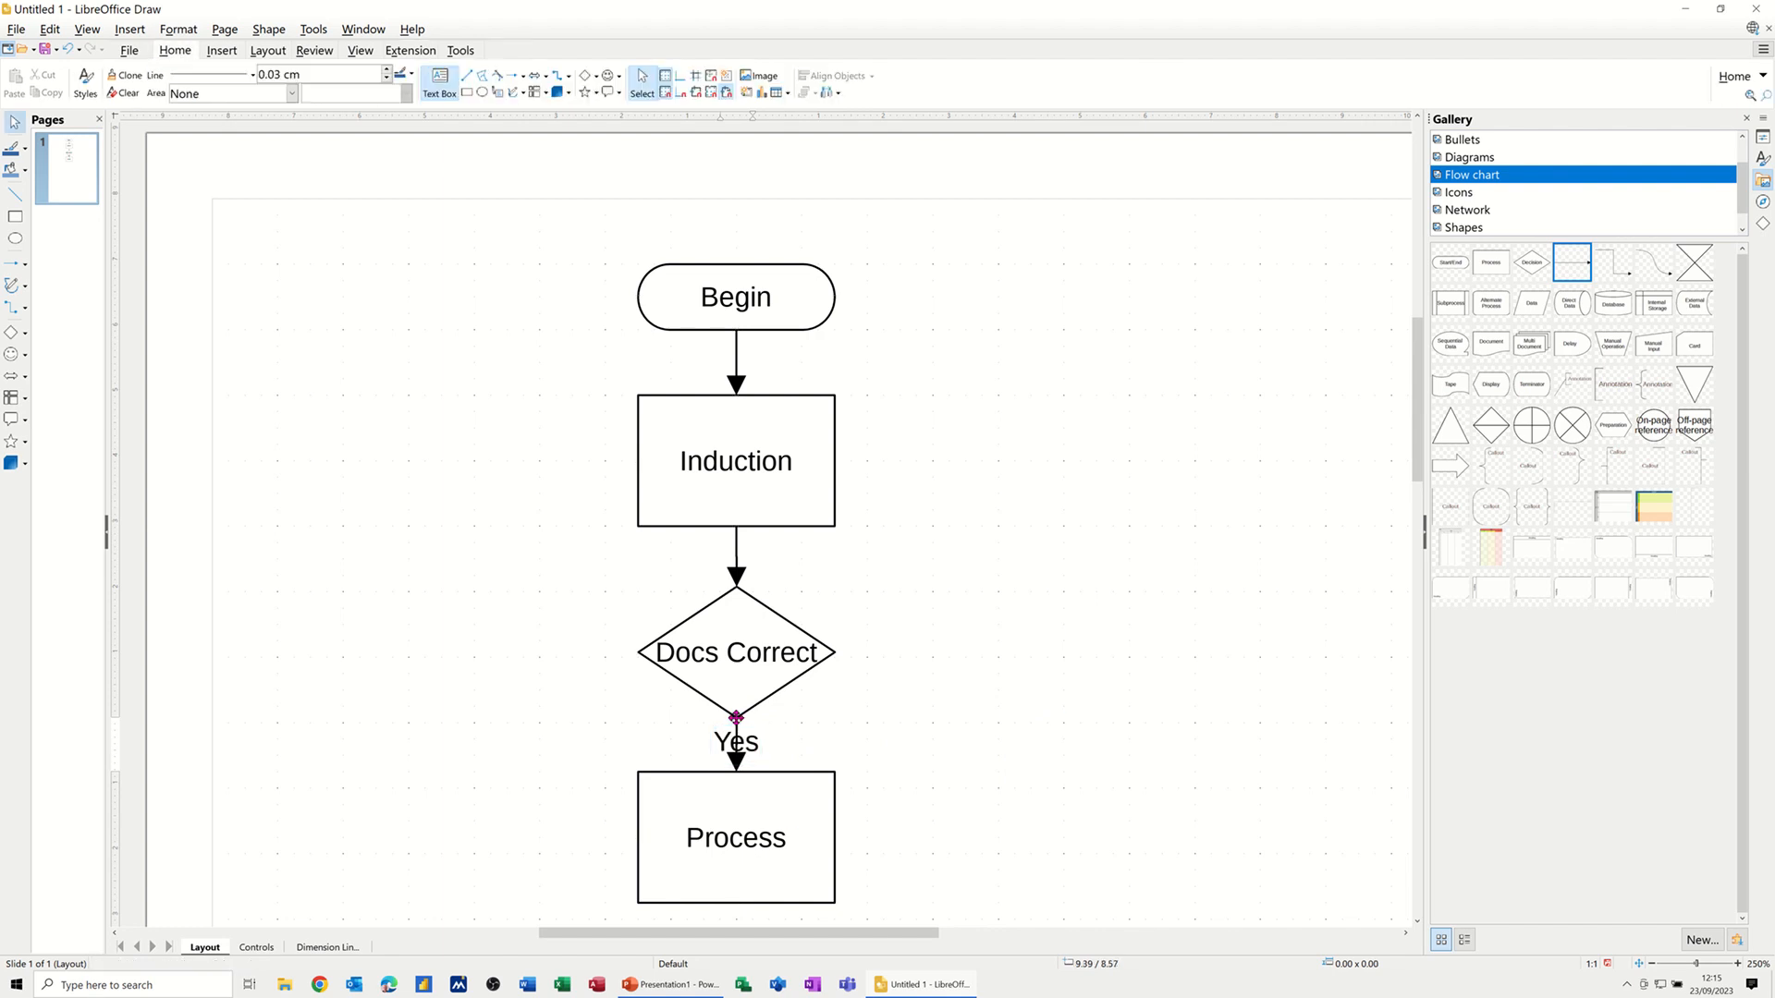
pyautogui.moveTo(801, 821); pyautogui.dragTo(800, 853)
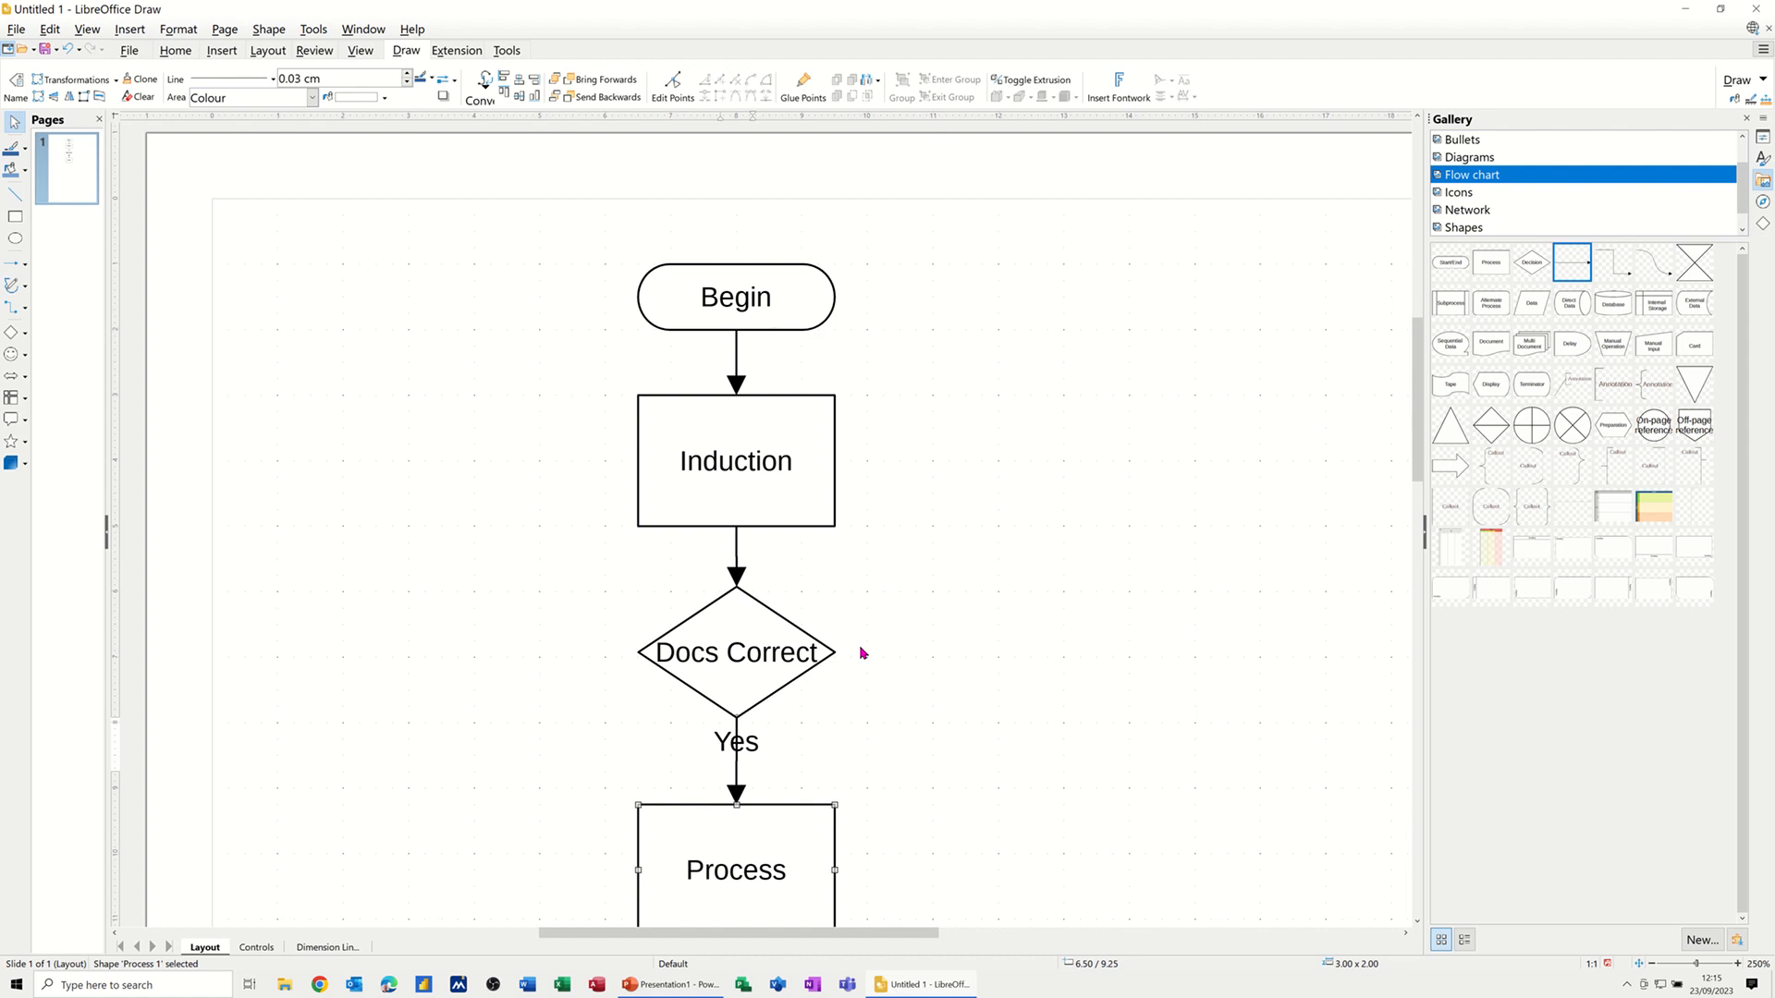
# - Place another Process shape to the right of the Docs Correct diamond and label it "Review"
pyautogui.click(1499, 269)
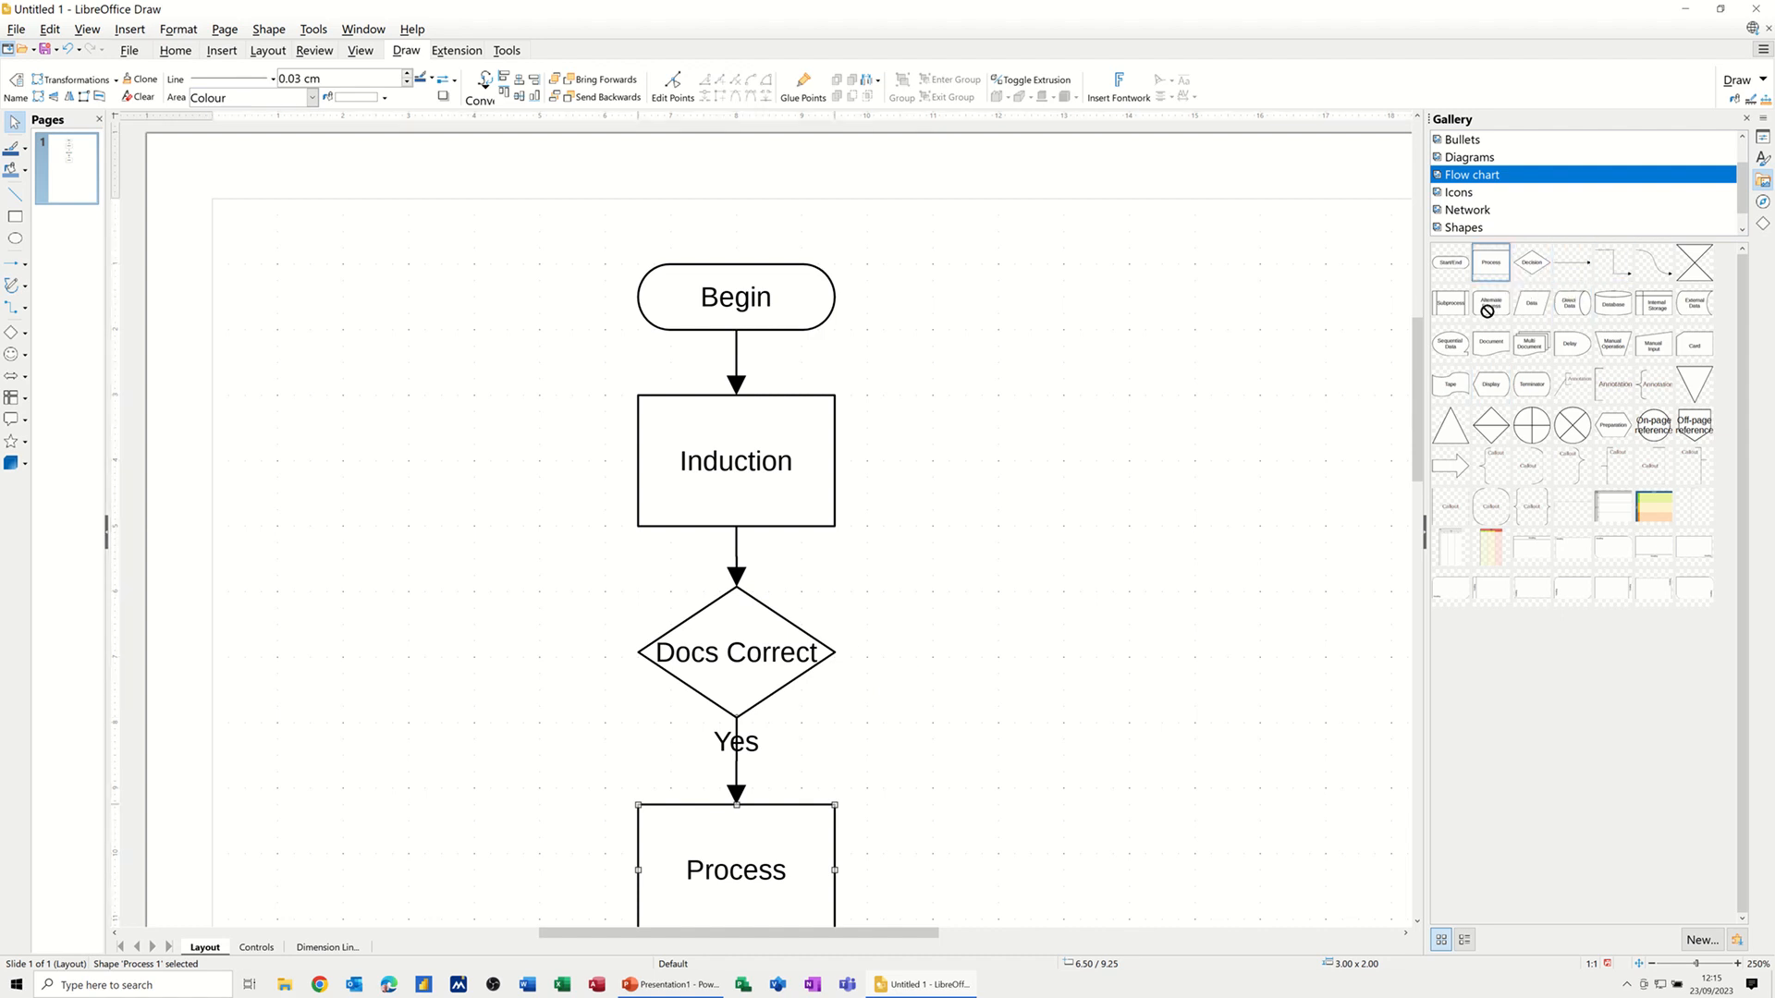
pyautogui.moveTo(1278, 539); pyautogui.dragTo(1030, 647)
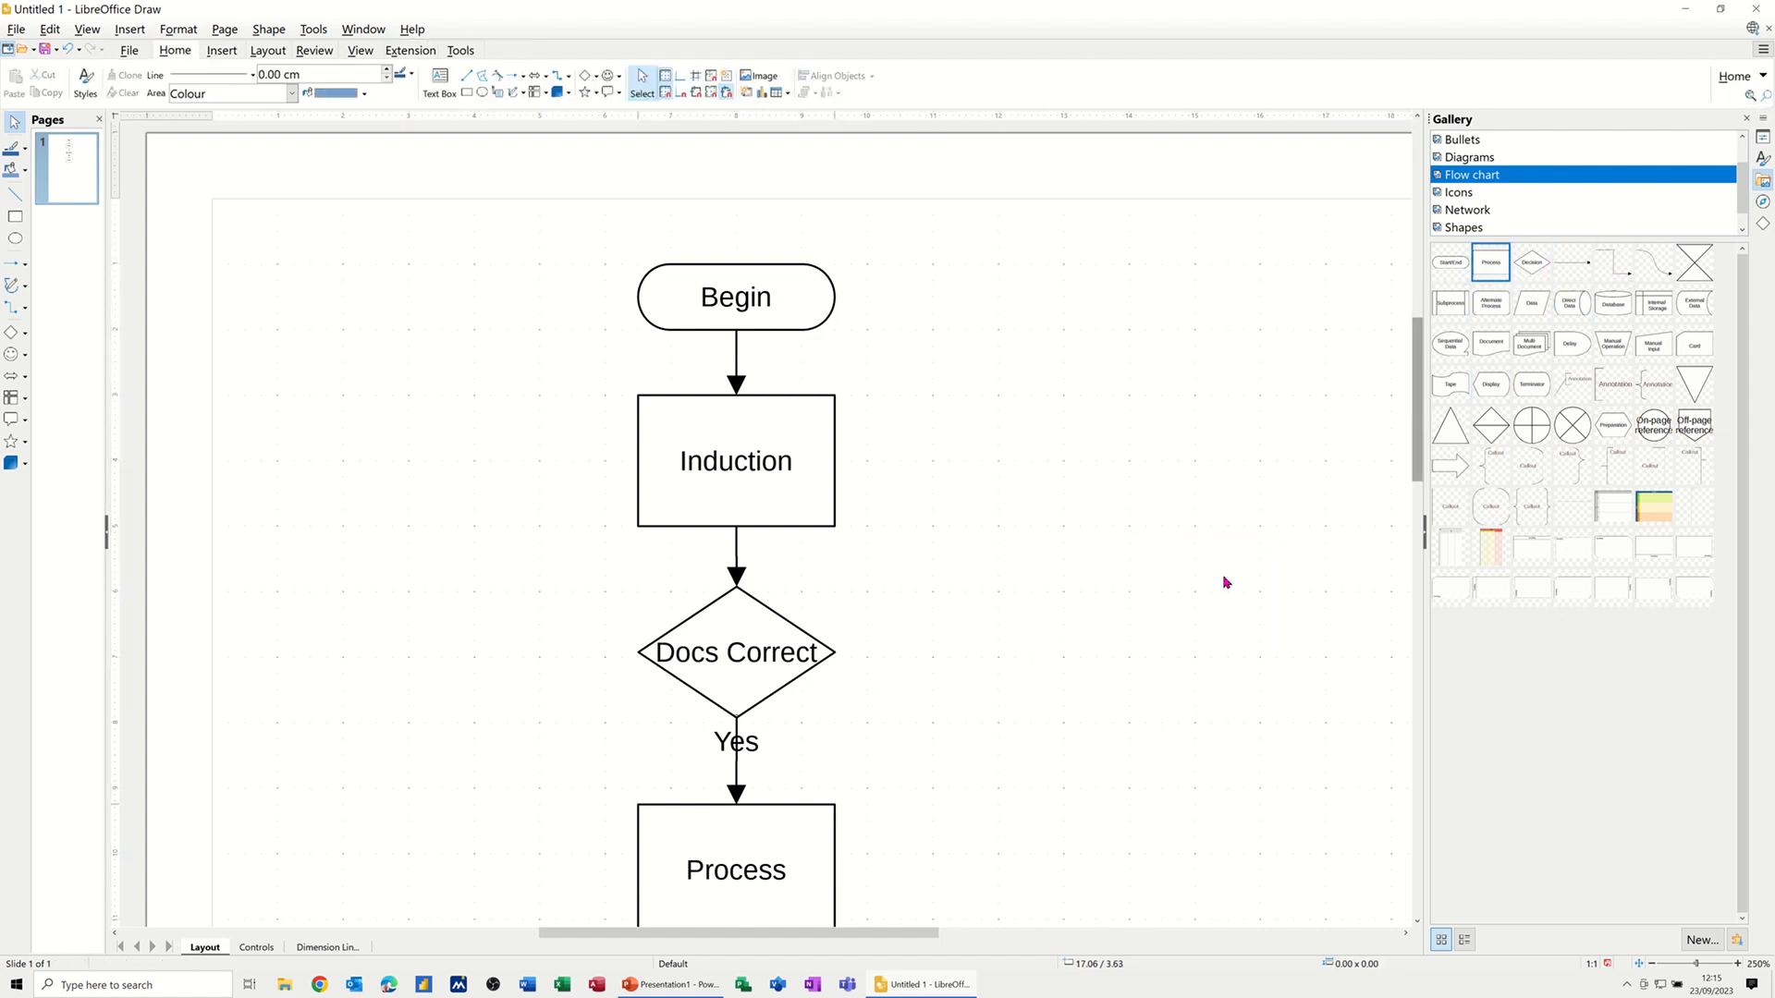
pyautogui.moveTo(1496, 266)
pyautogui.mouseDown()
pyautogui.moveTo(1357, 473)
pyautogui.moveTo(1039, 649)
pyautogui.moveTo(1074, 612)
pyautogui.mouseUp()
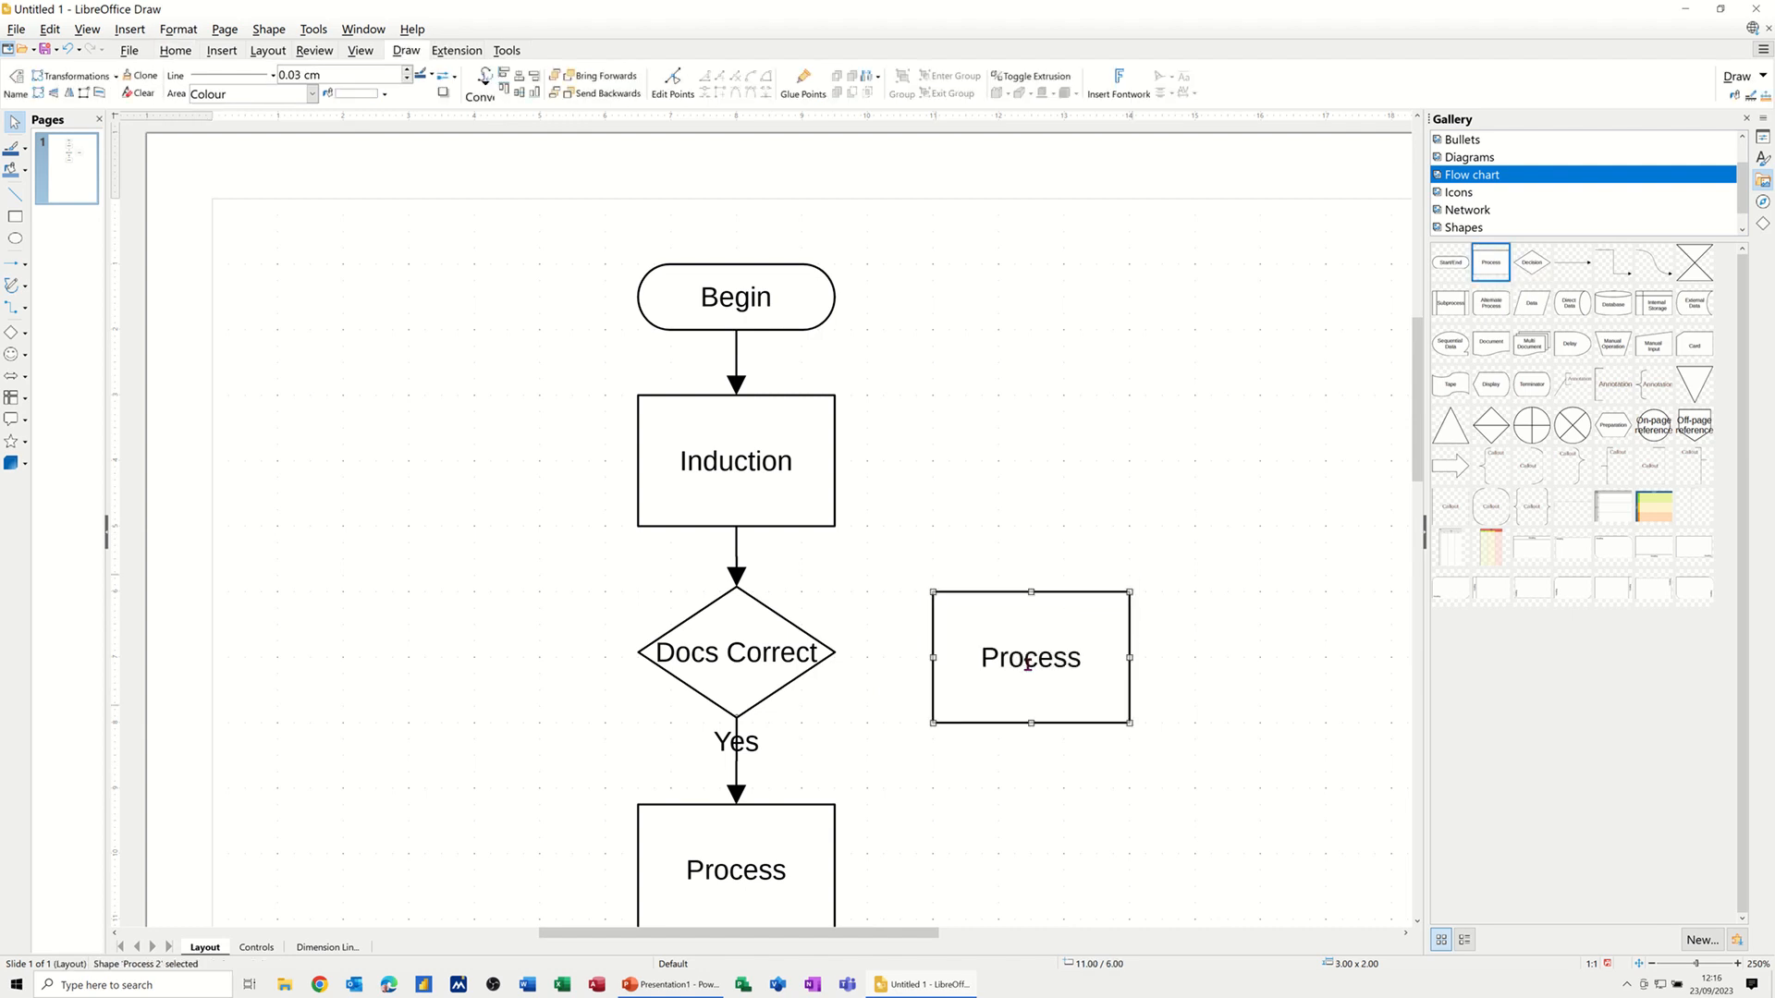
pyautogui.doubleClick(1030, 658)
pyautogui.hotkey('ctrl', 'a')
pyautogui.write('Review')
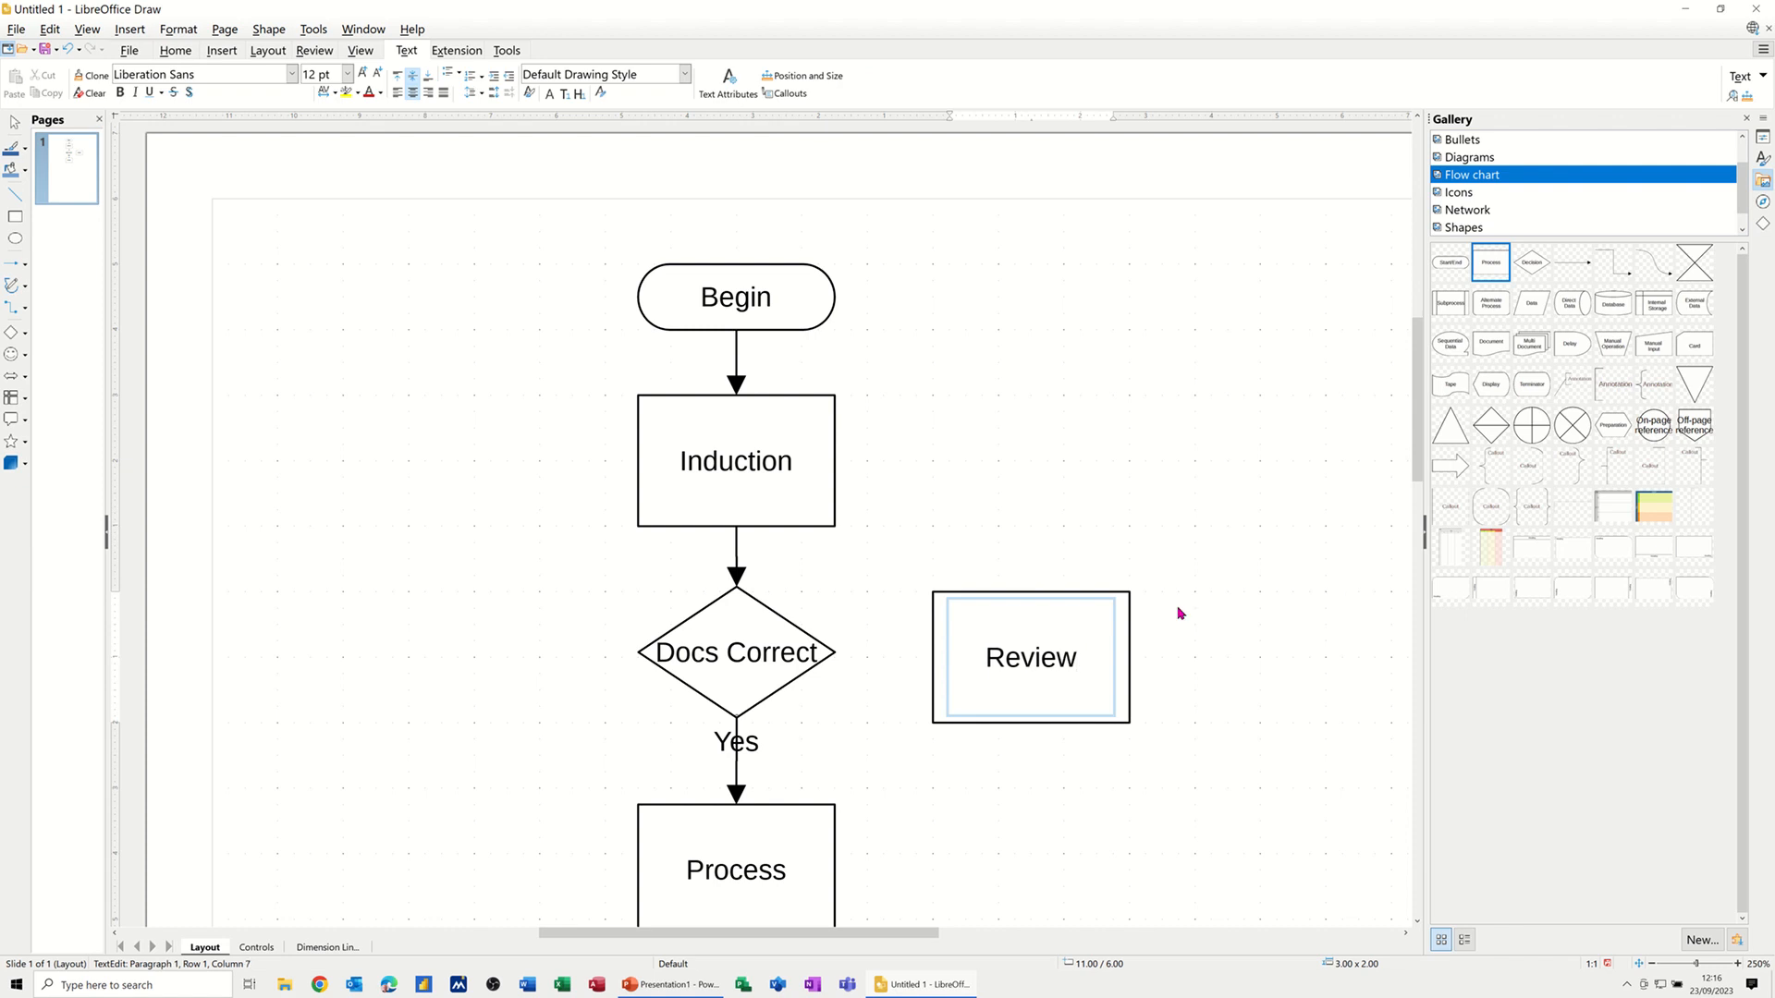
# - Add a Connector from the Docs Correct diamond's right point to the left side of the Review box
pyautogui.moveTo(1604, 266)
pyautogui.mouseDown()
pyautogui.moveTo(1129, 475)
pyautogui.moveTo(836, 652)
pyautogui.mouseUp()
pyautogui.click(907, 530)
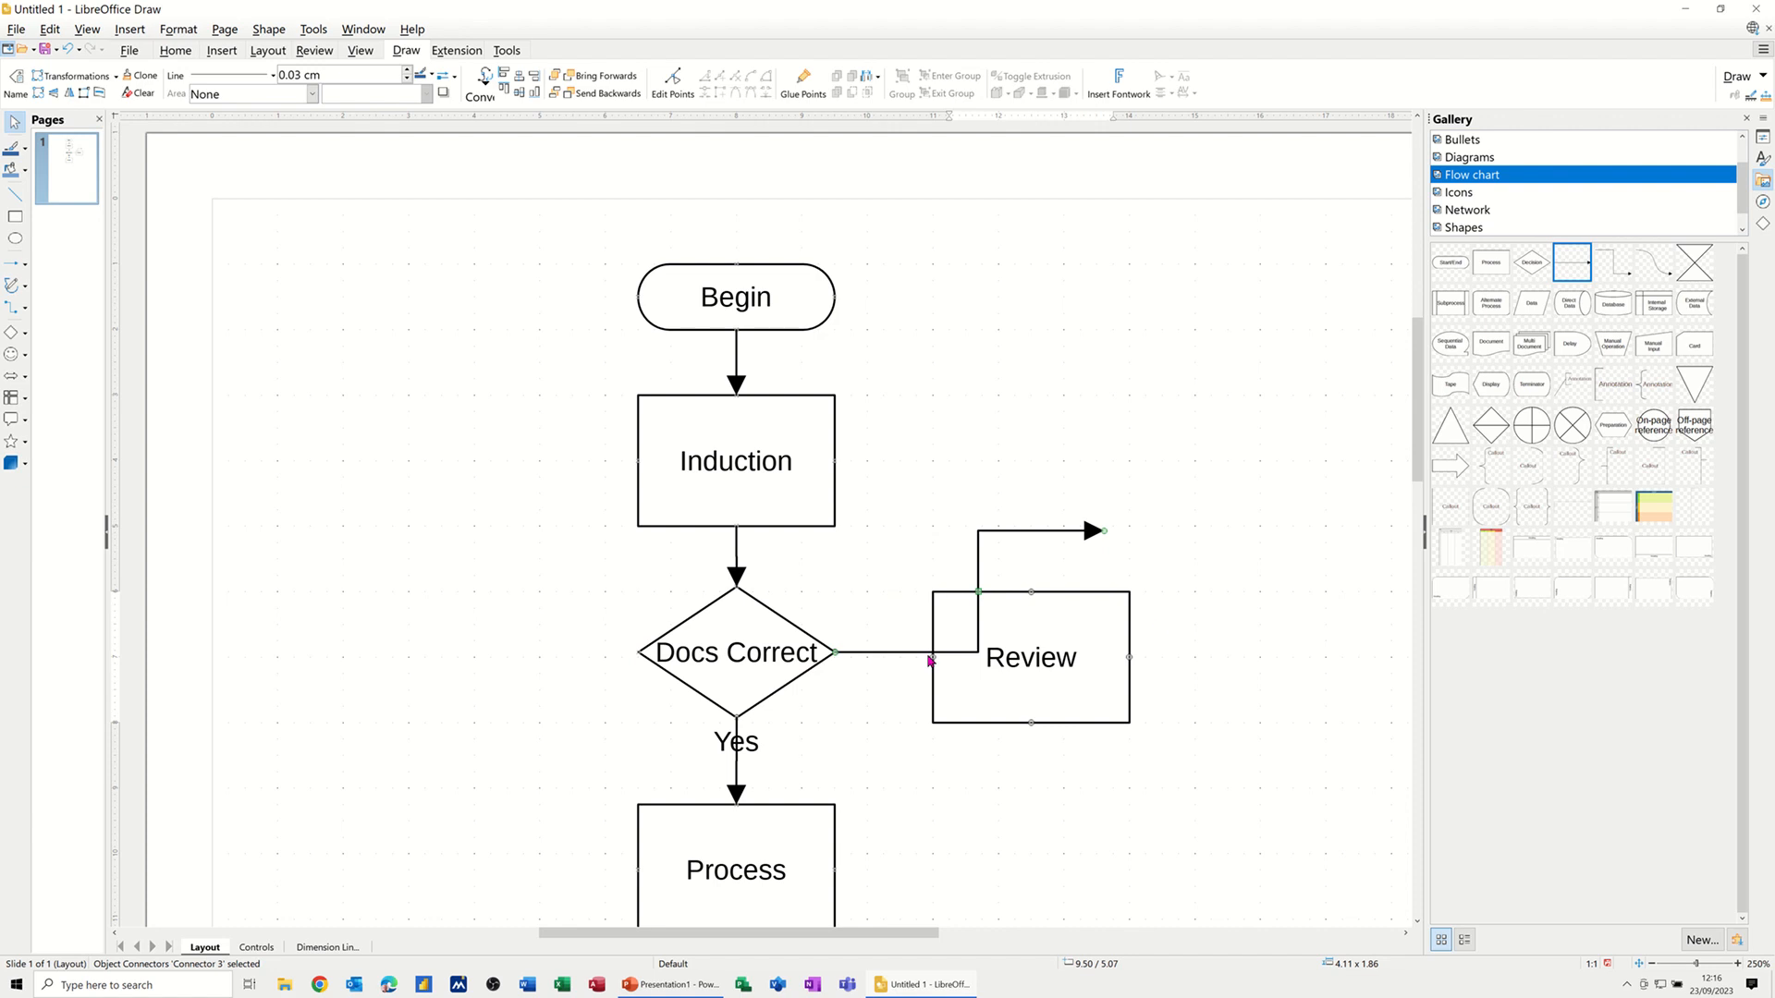
pyautogui.moveTo(1103, 536); pyautogui.dragTo(932, 656)
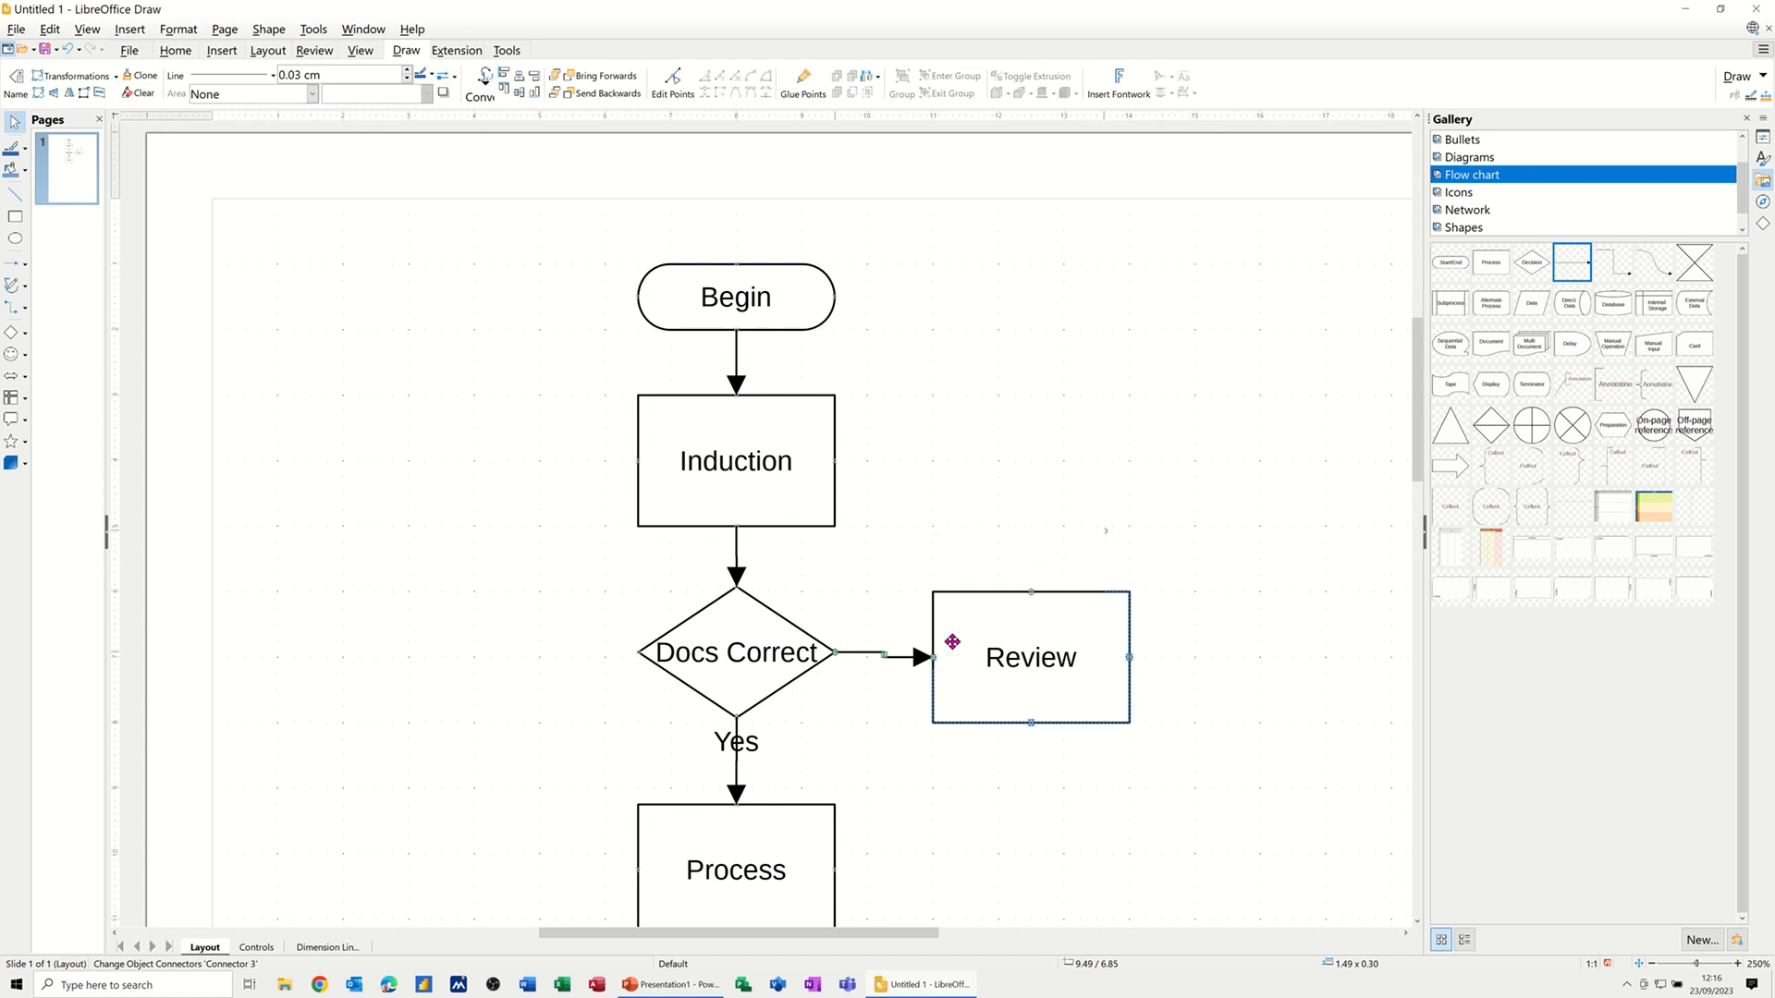
# - Nudge the Review box to adjust its alignment with the diamond and move it slightly farther right to lengthen the connector
pyautogui.click(950, 589)
pyautogui.press('Up')
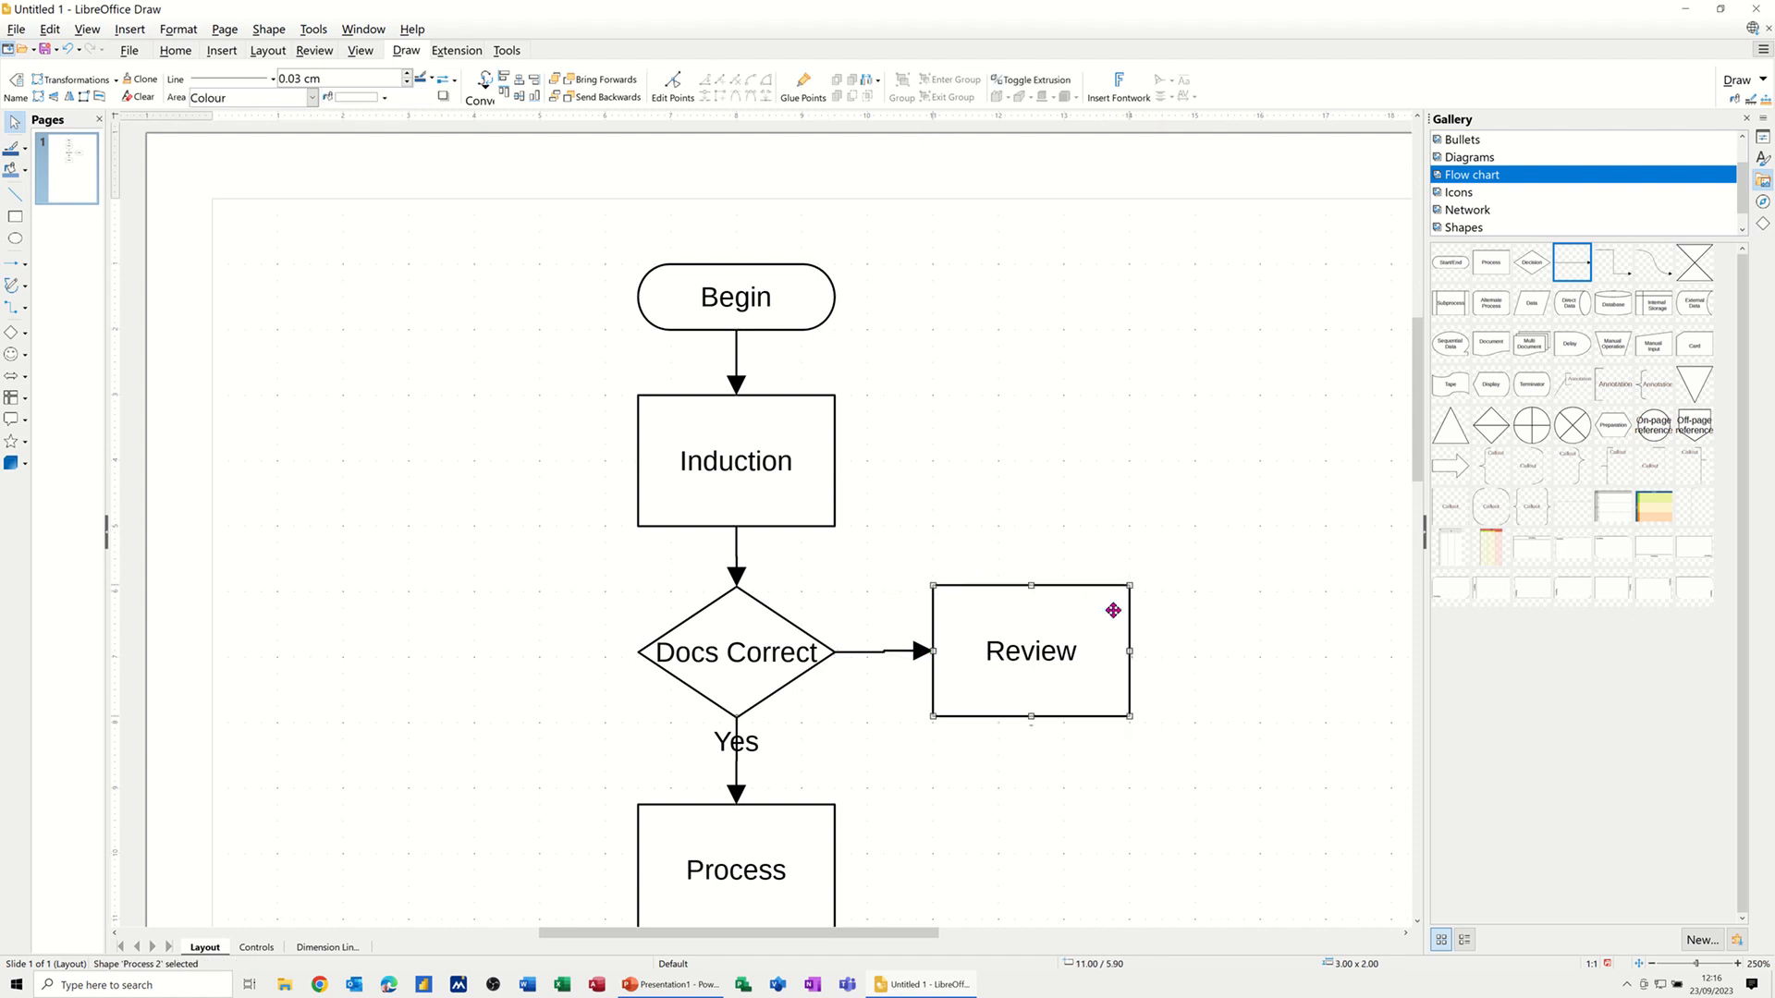
pyautogui.moveTo(1113, 601); pyautogui.dragTo(1133, 614)
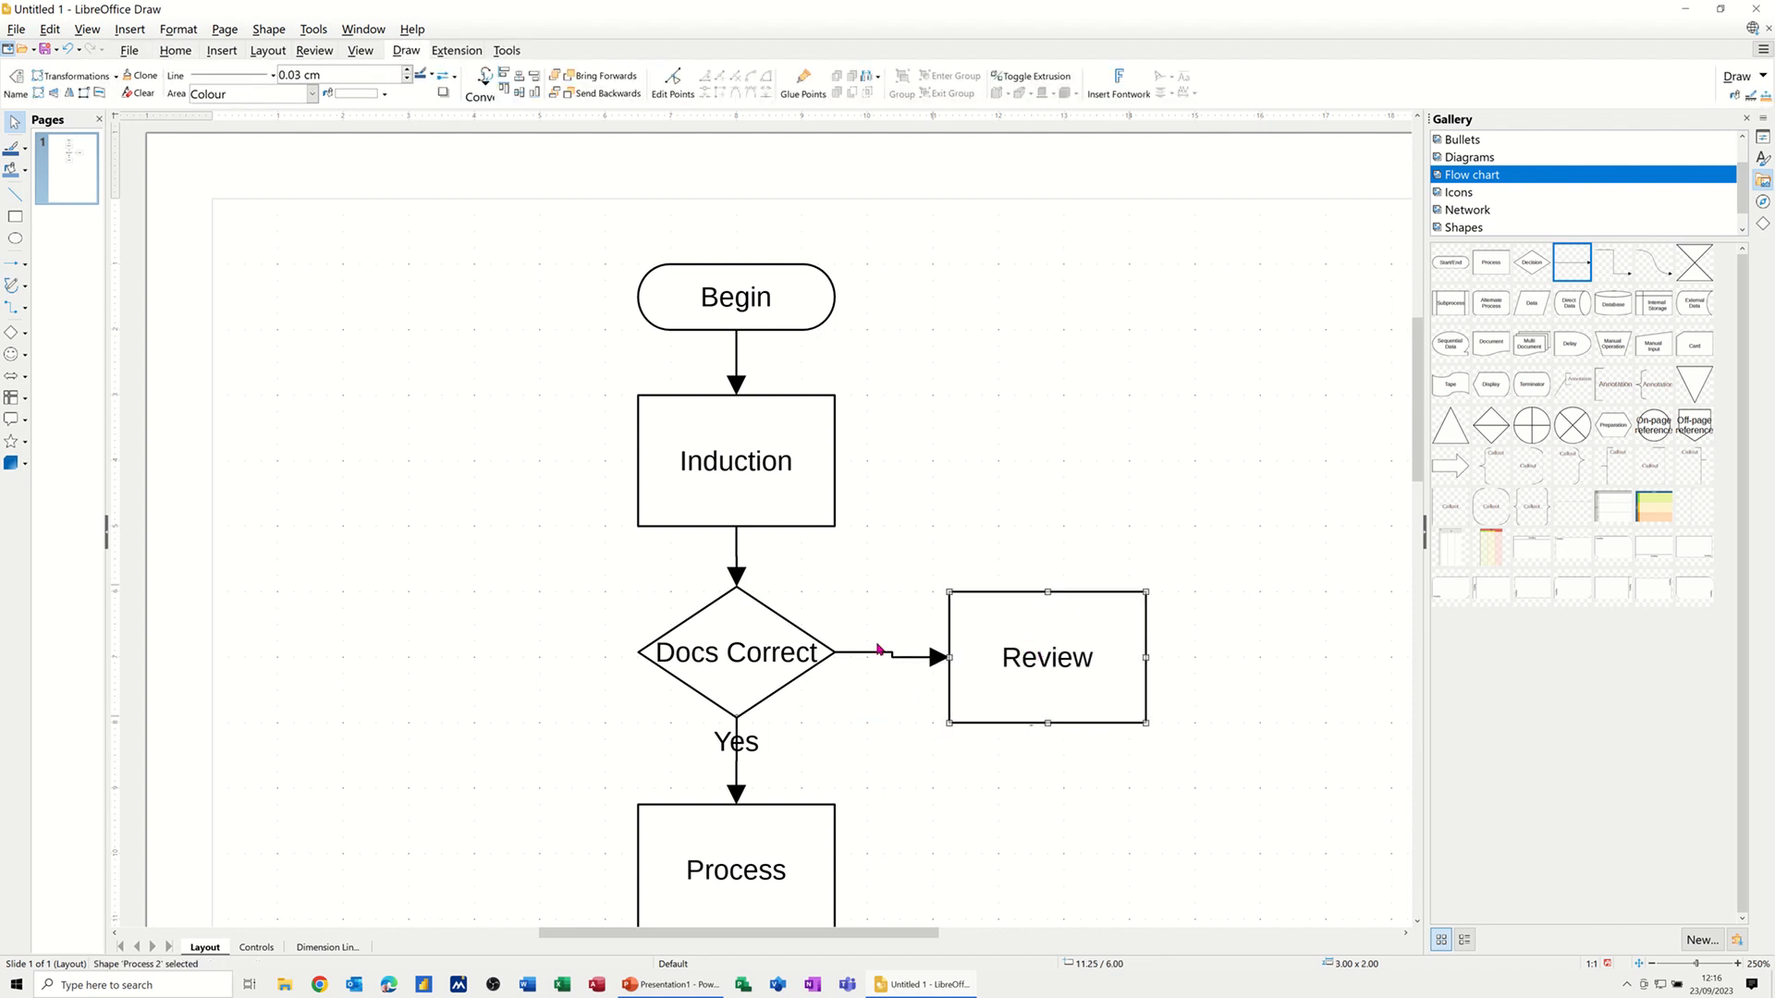